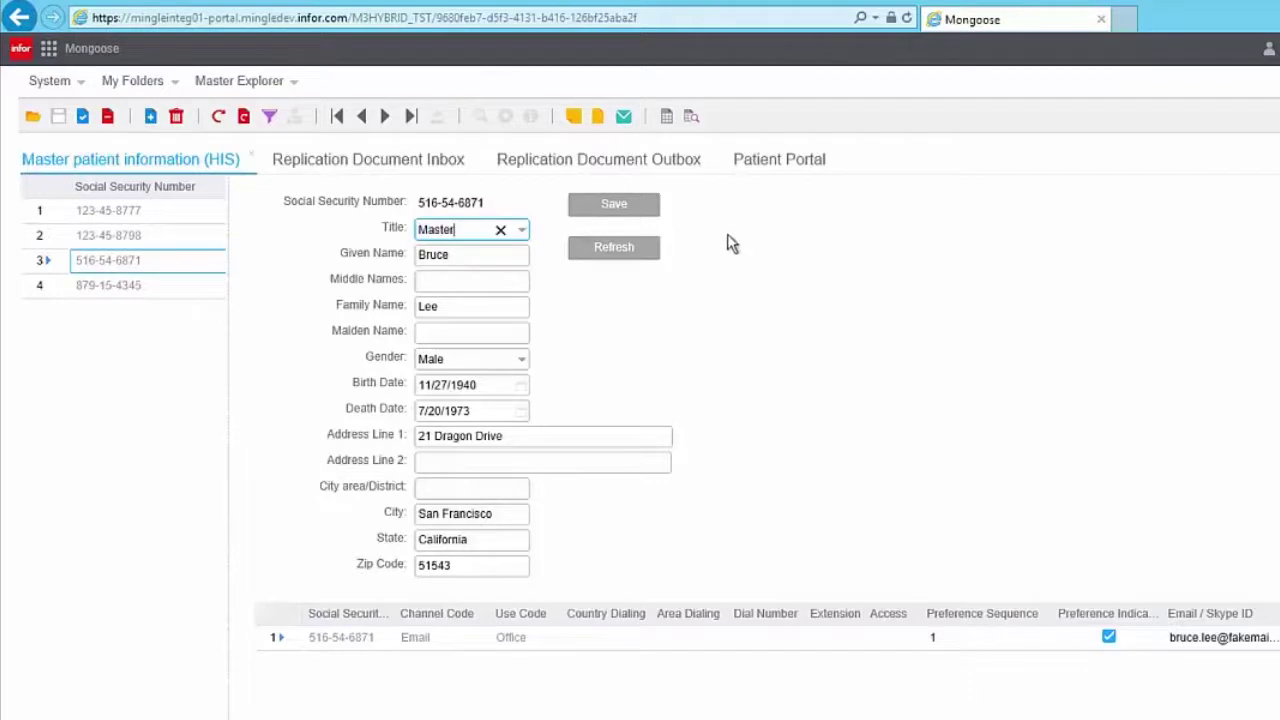
Save the edited Master patient record and view the Replication Document Outbox.
left_click(650, 218)
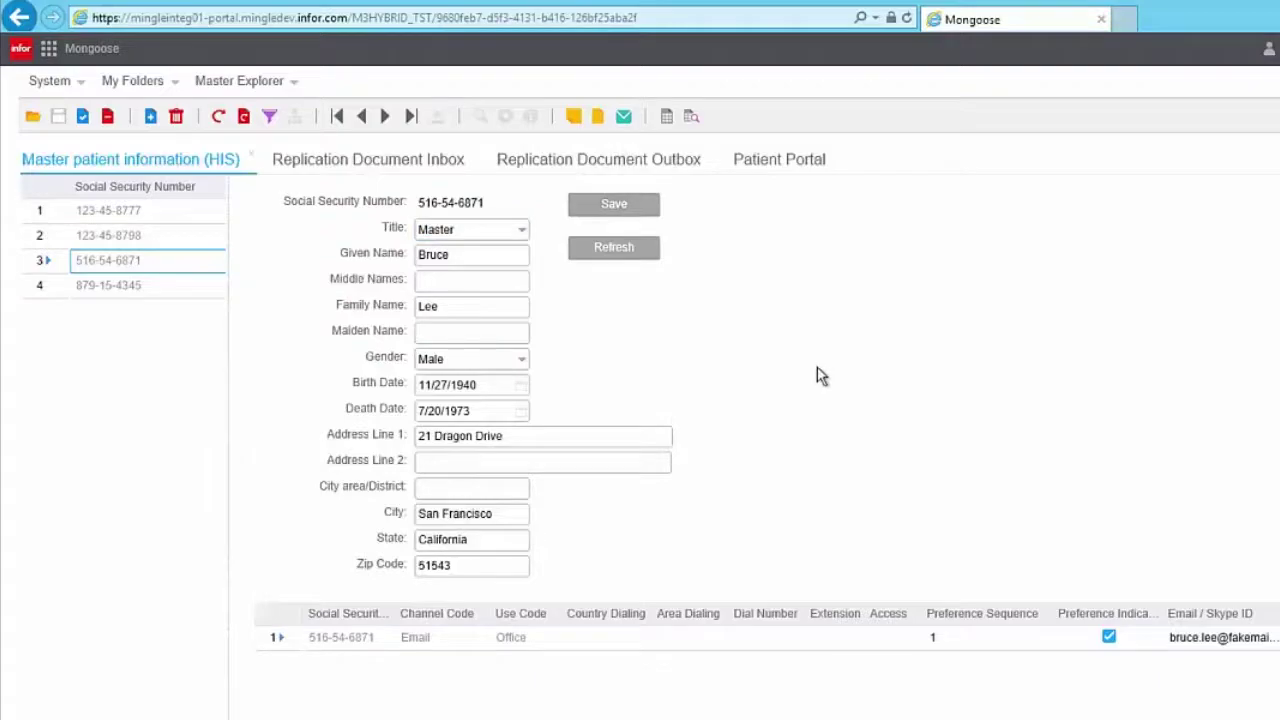
left_click(680, 165)
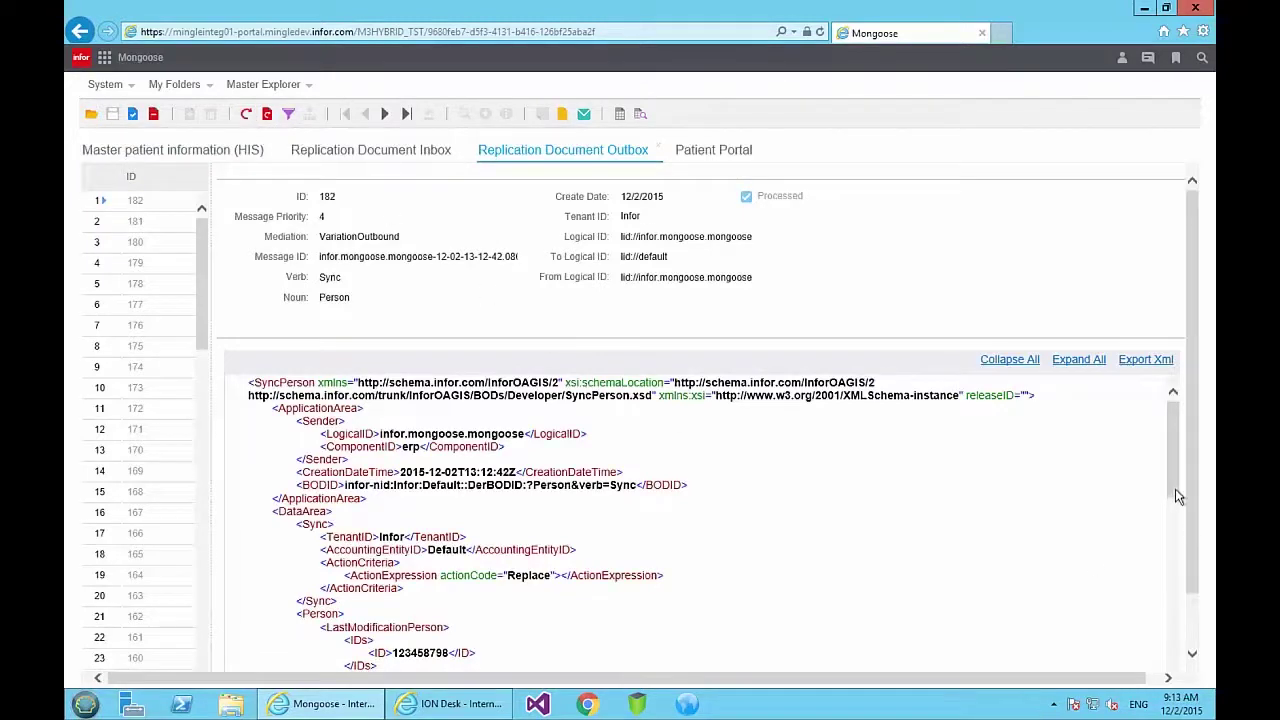
left_click_drag(1178, 497, 1172, 562)
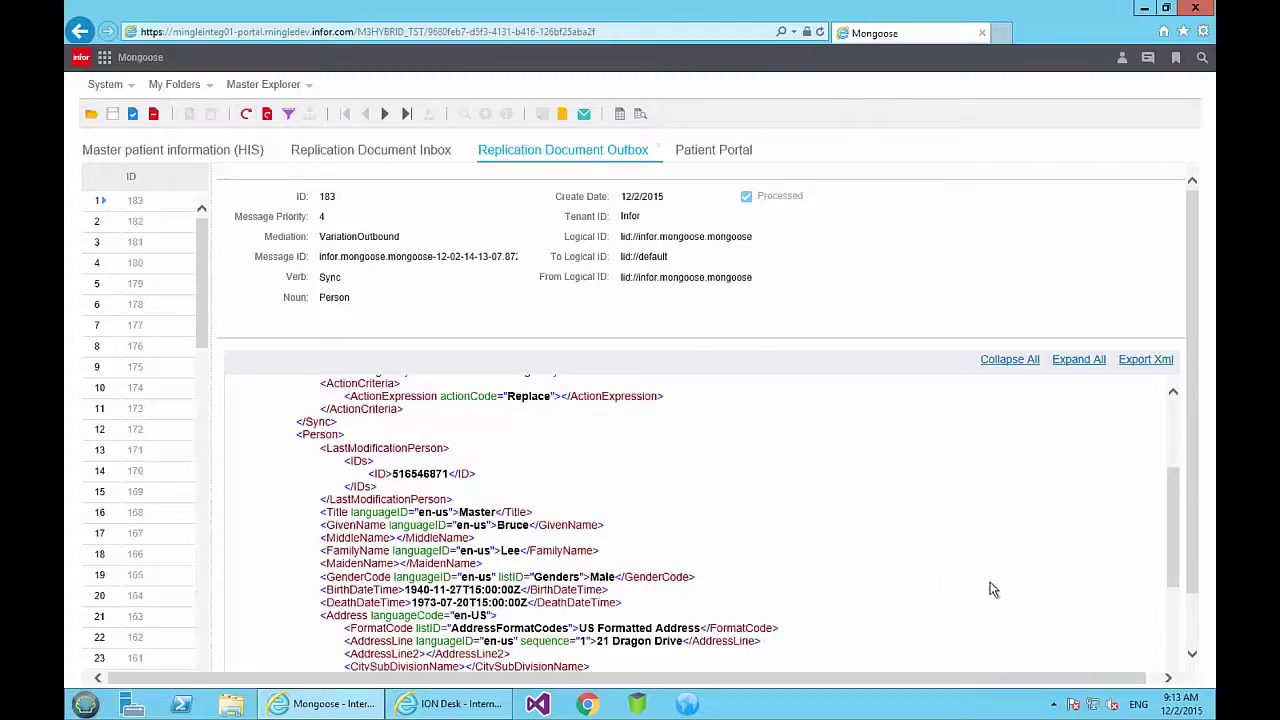
left_click_drag(1177, 581, 1177, 552)
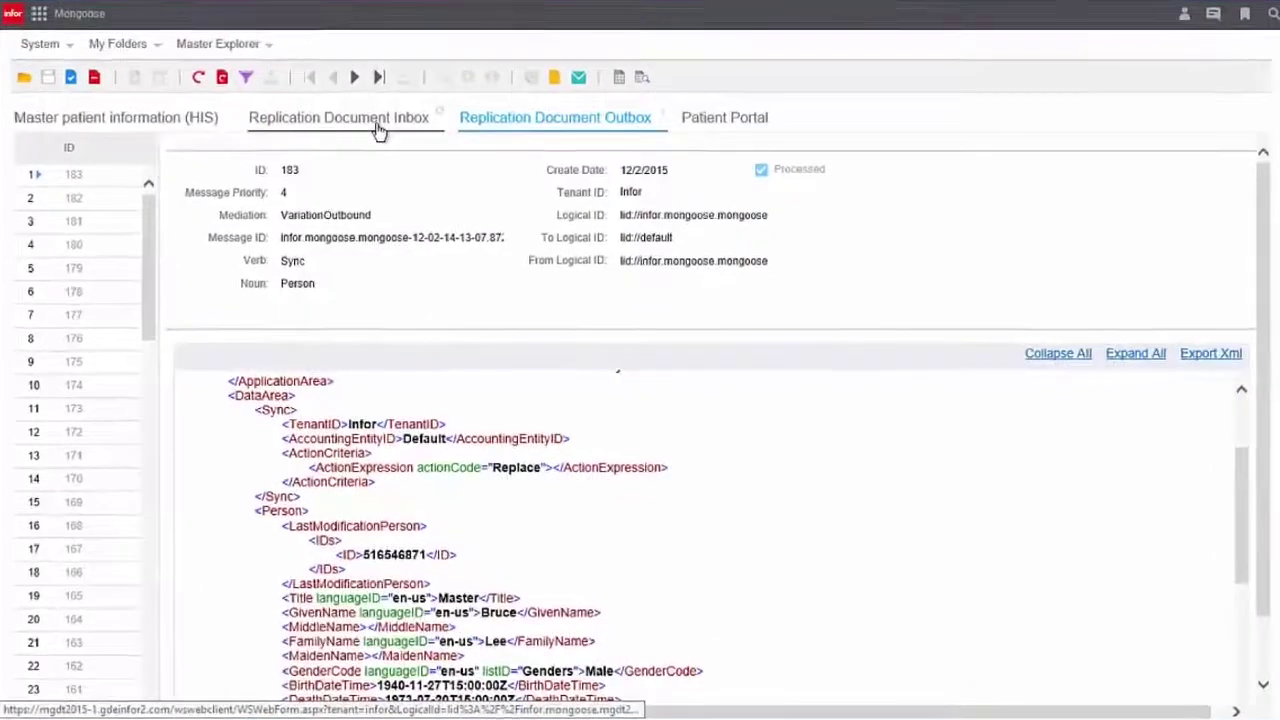
left_click(421, 159)
Refresh the Inbox to list message 143, then switch to the Patient Portal.
left_click(200, 79)
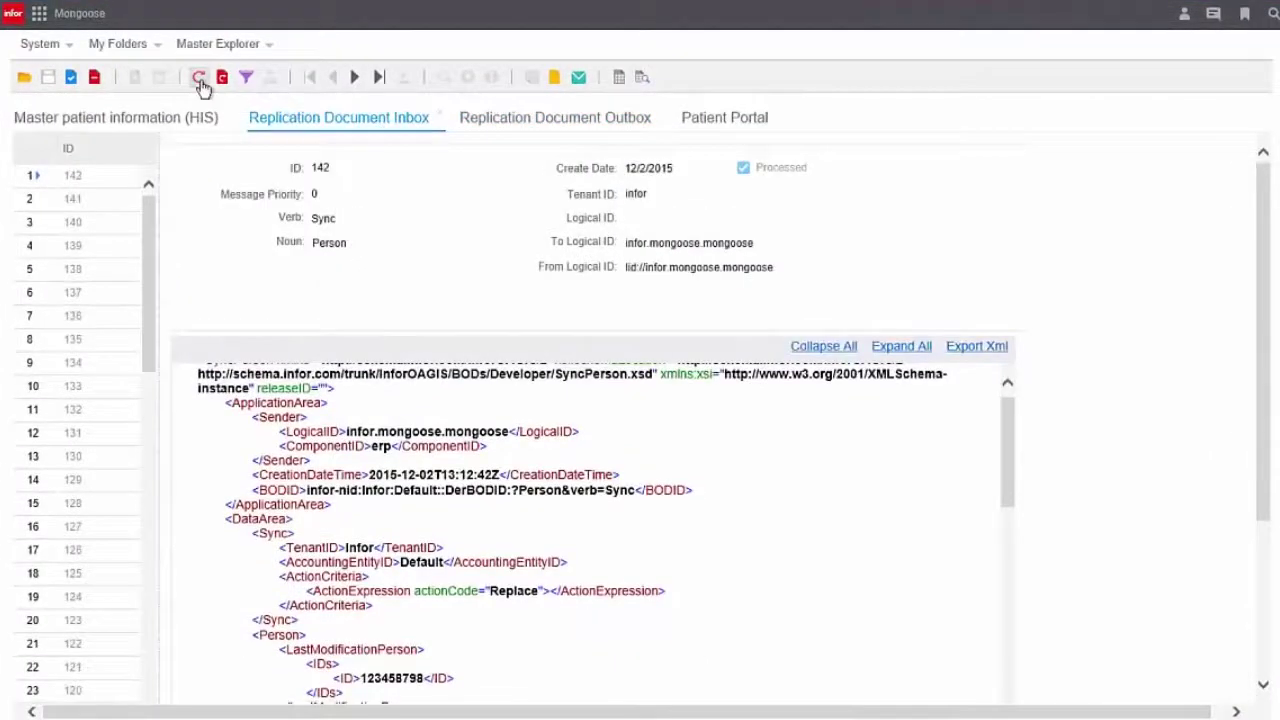
scroll(1006, 606, "down", 5)
left_click(724, 117)
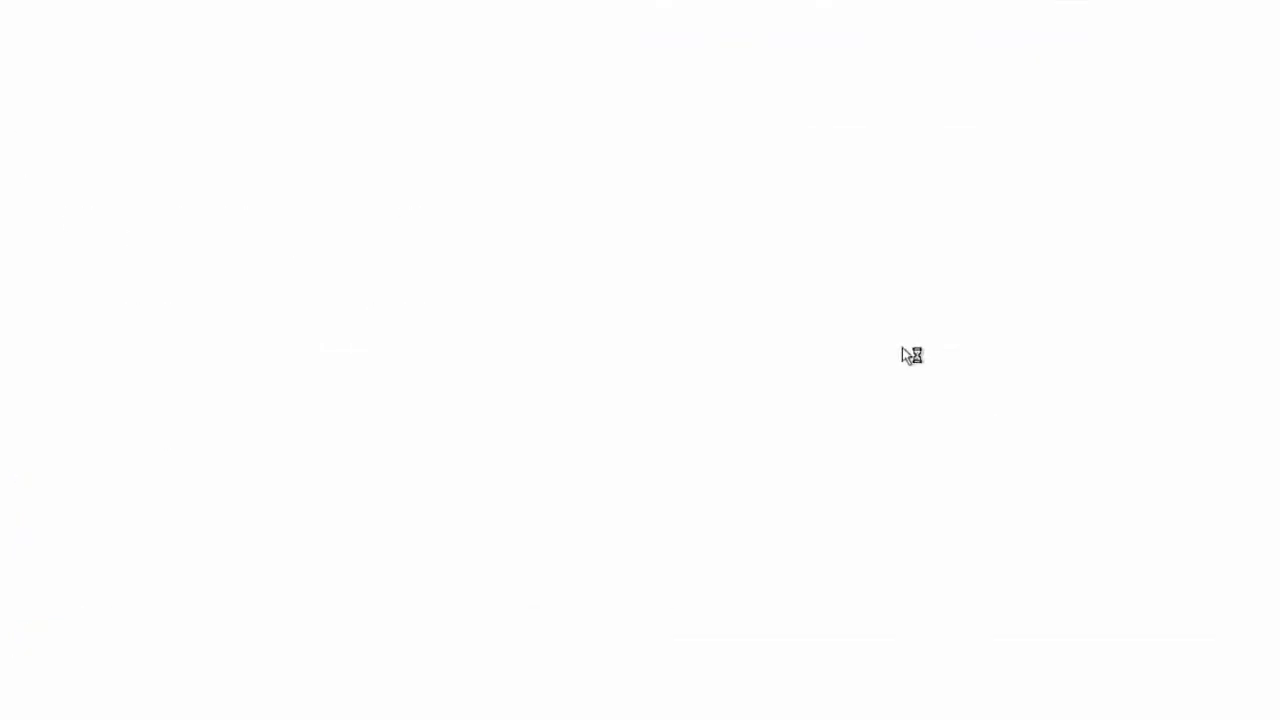
Sign in to the Mongoose patient portal with the account password.
left_click(104, 12)
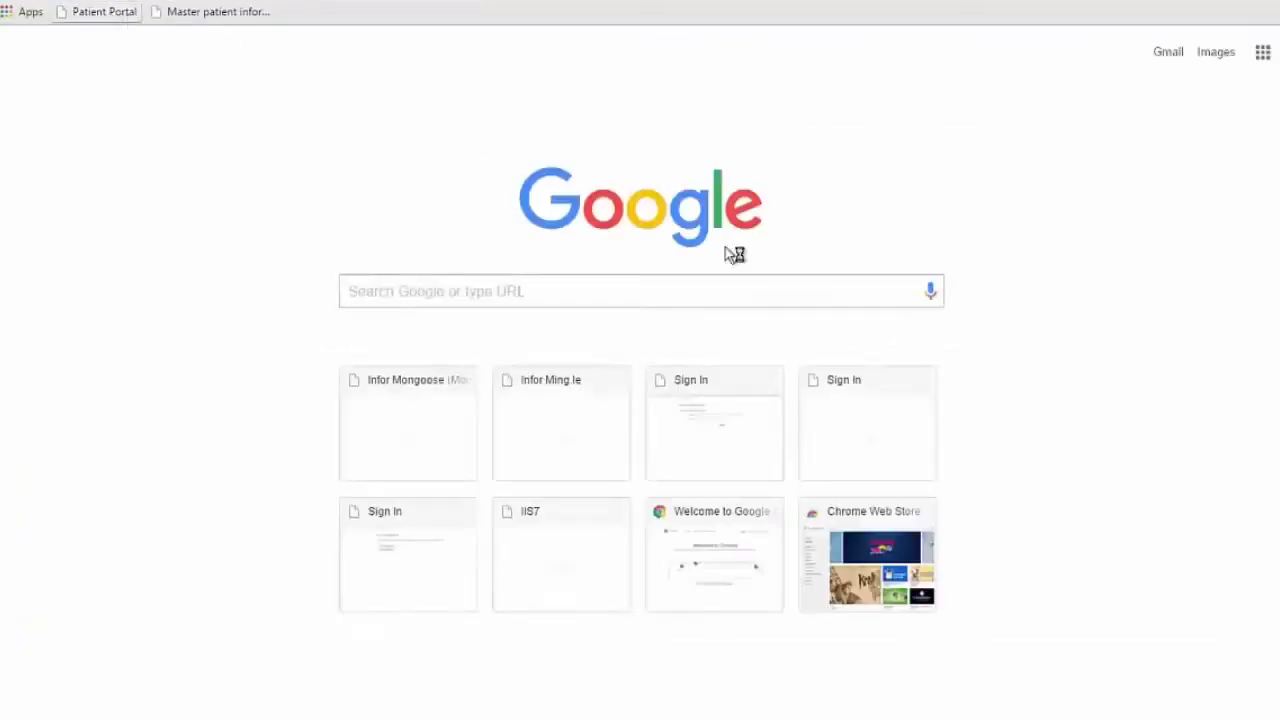
type("********")
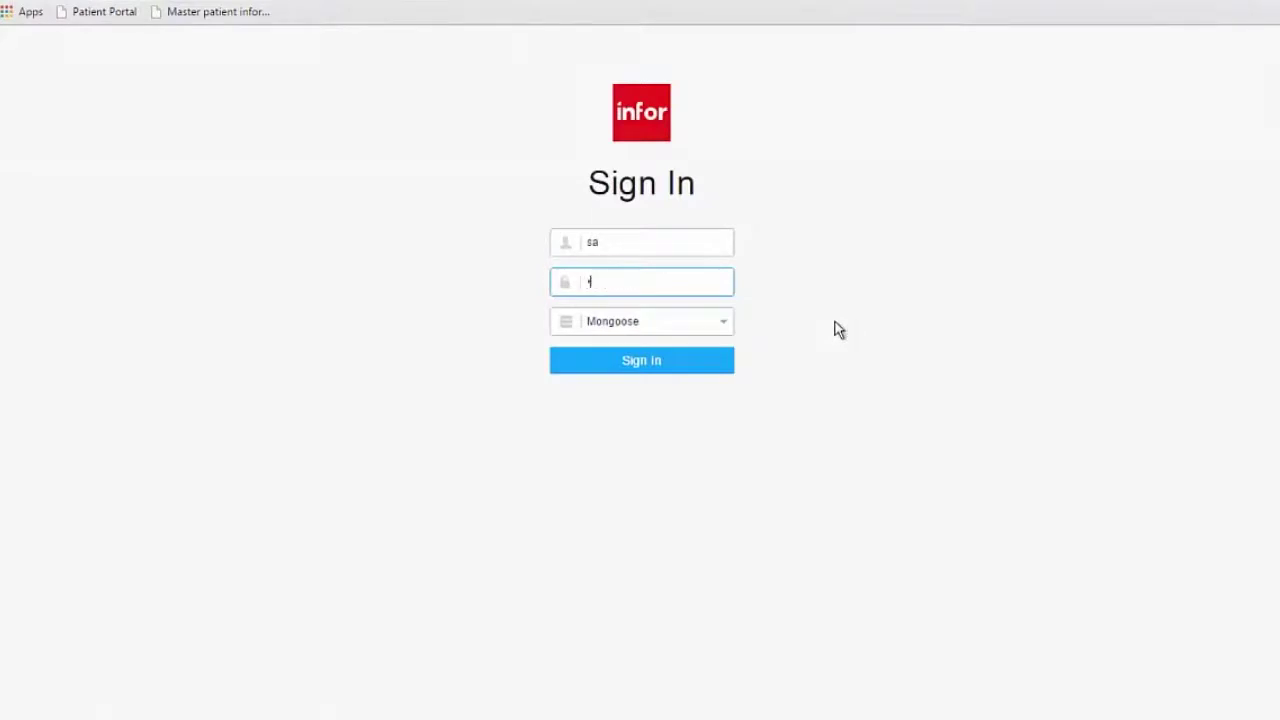
key("Return")
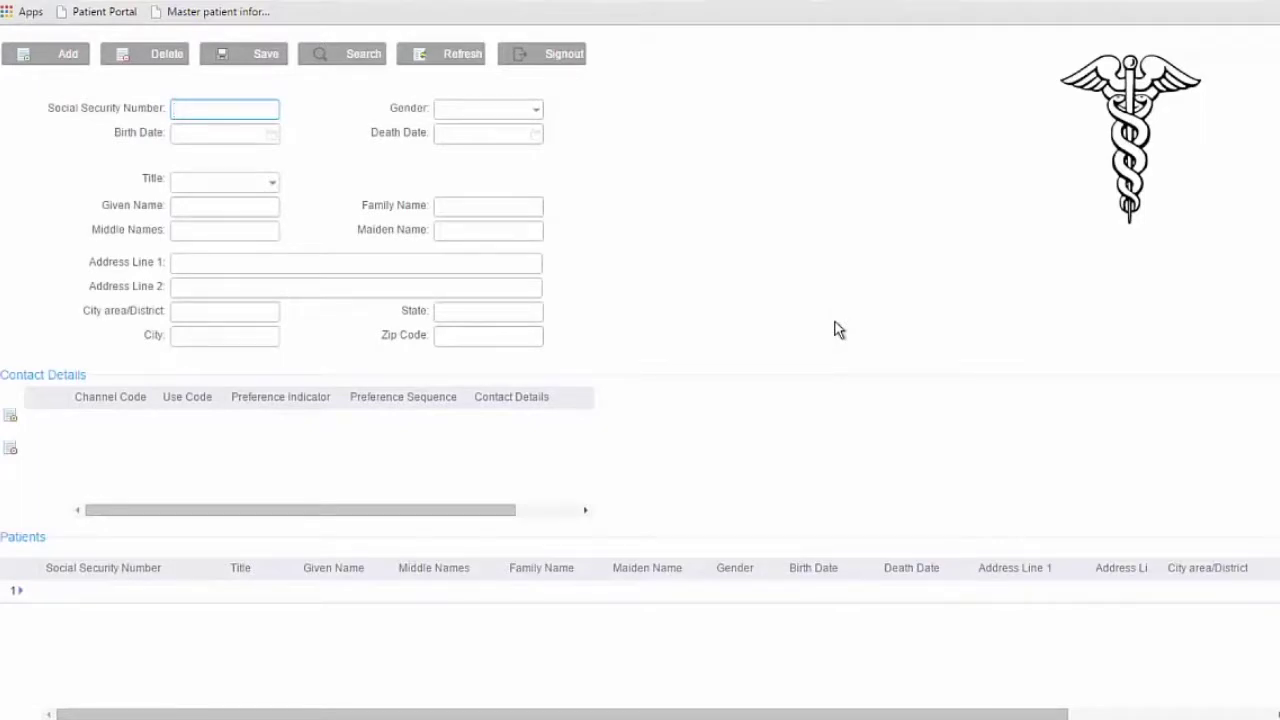
Search patients by family name and show the second match's details.
left_click(489, 212)
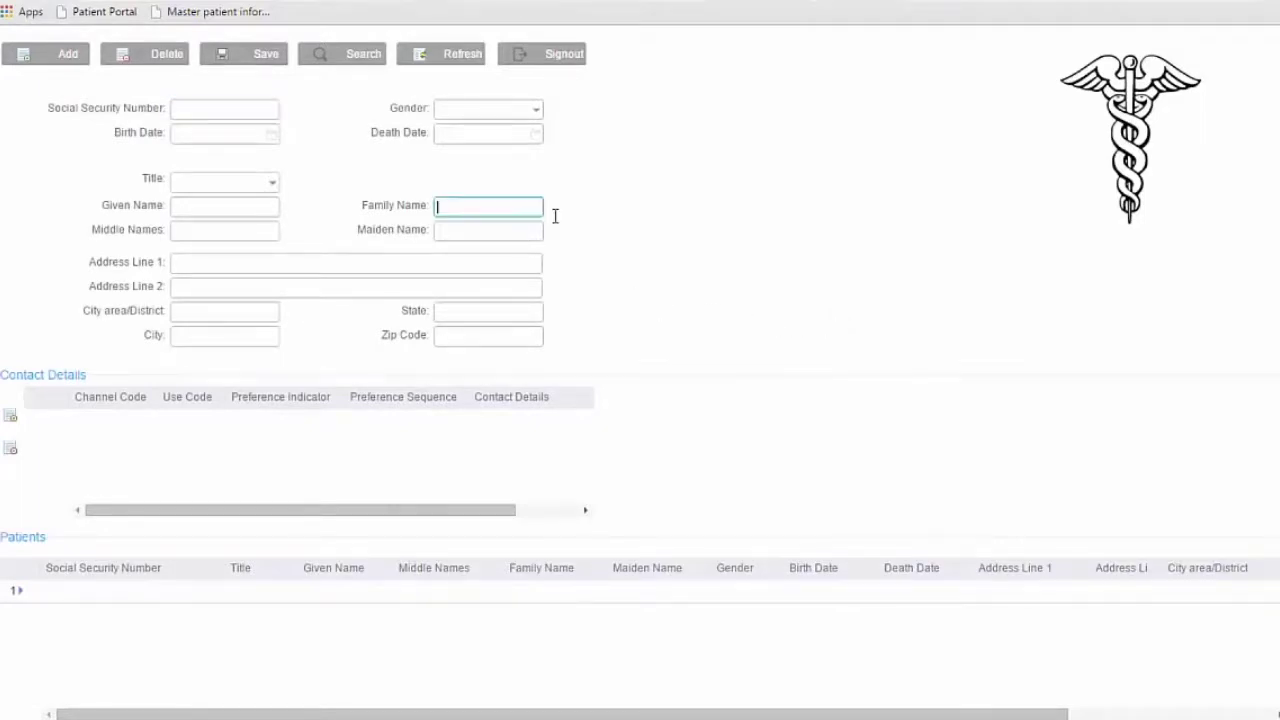
type("mouse")
left_click(322, 62)
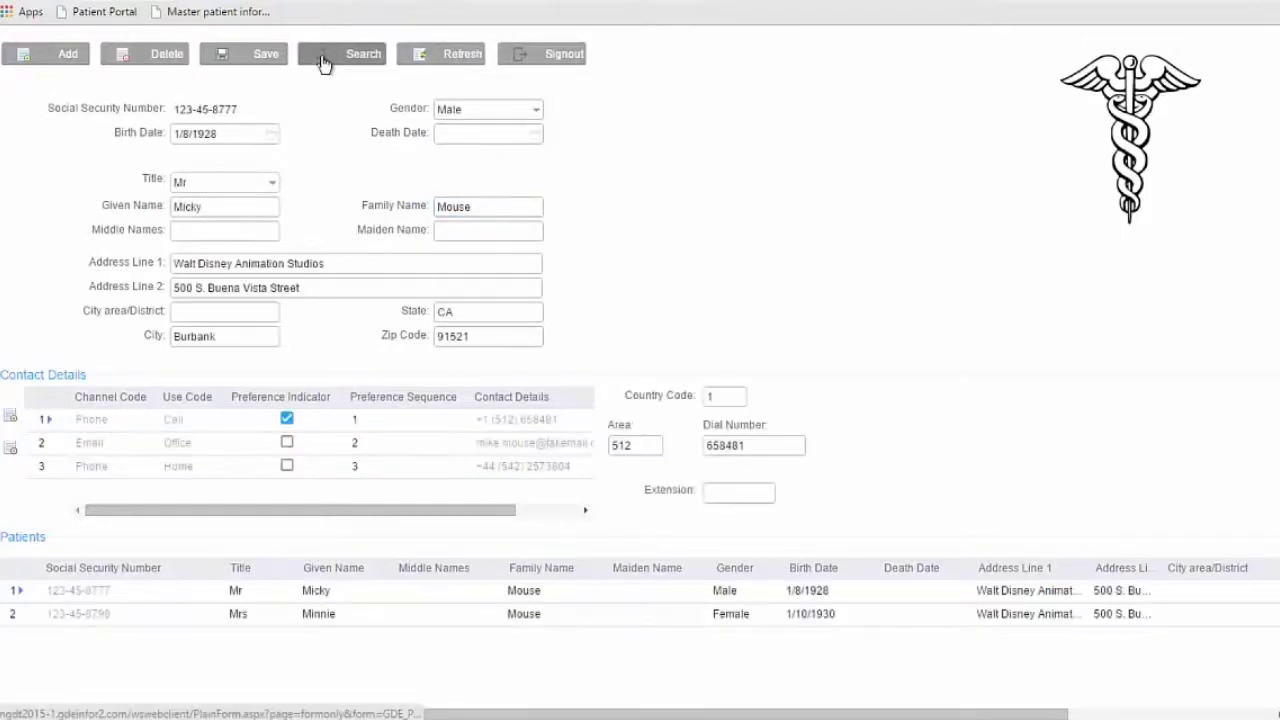
left_click(387, 615)
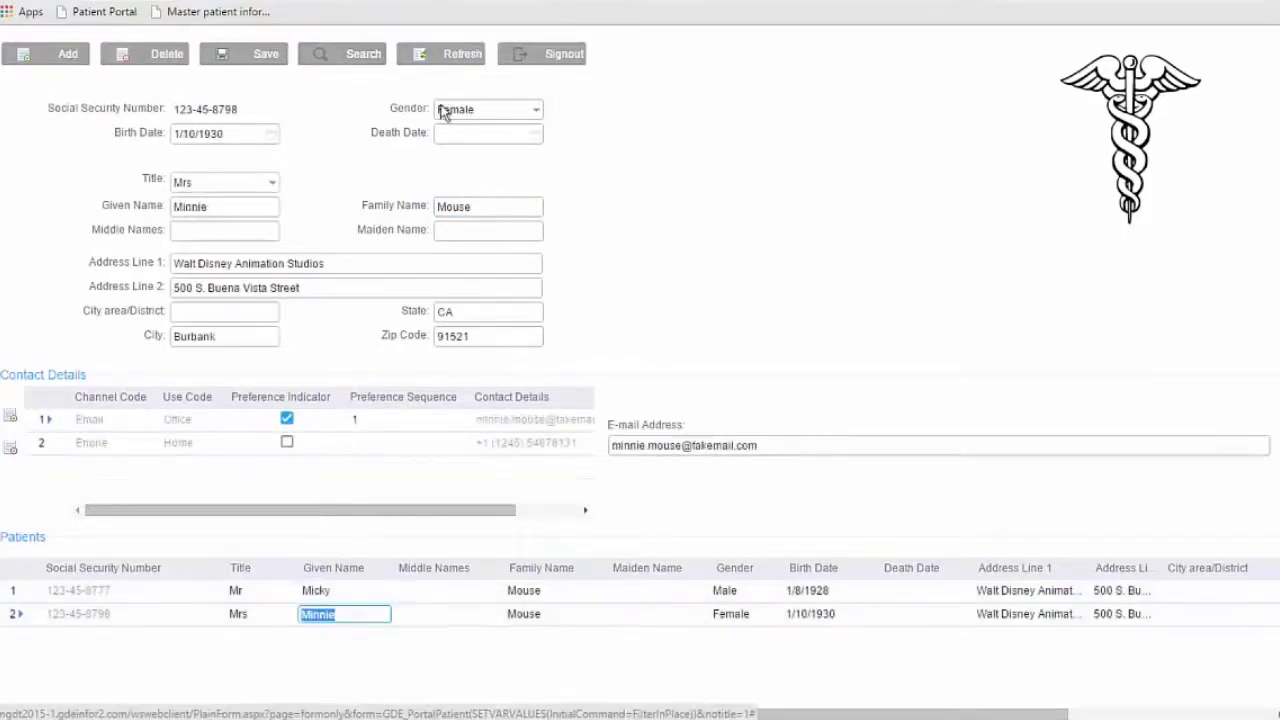
Clear the criteria, search by the patient's social security number, then start a new patient record.
left_click(363, 57)
double_click(486, 211)
key("BackSpace")
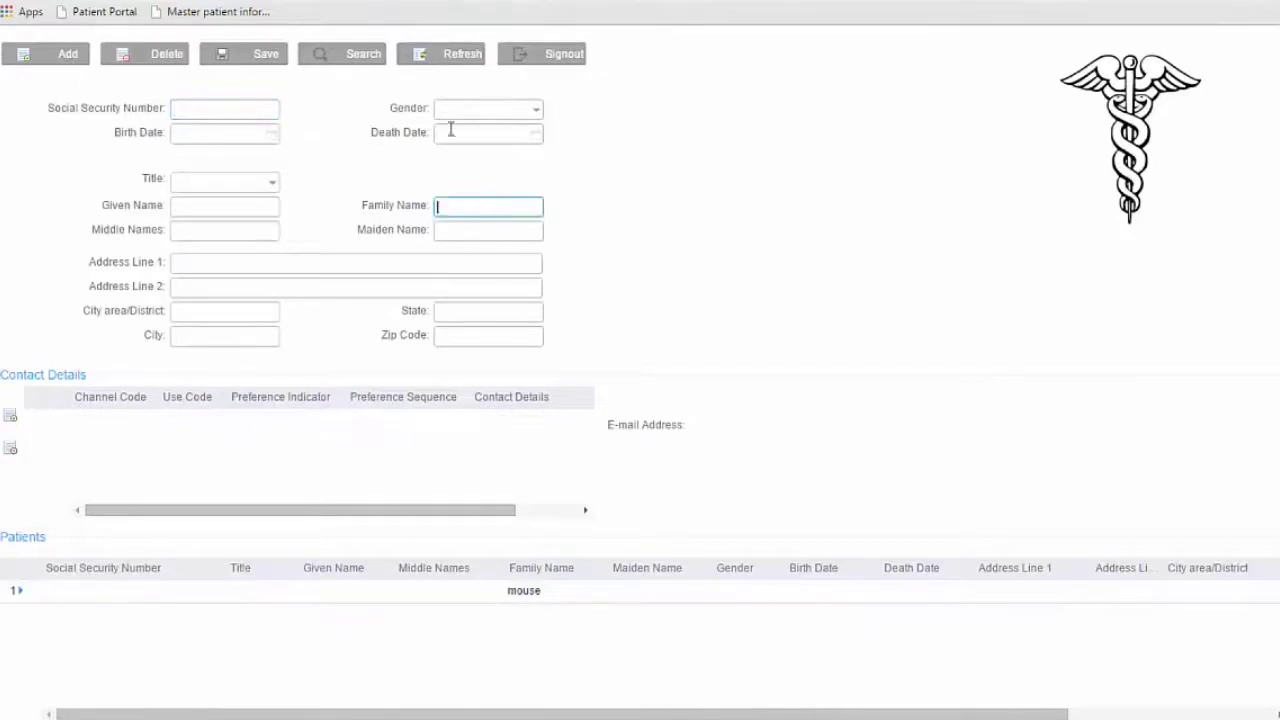
left_click(254, 108)
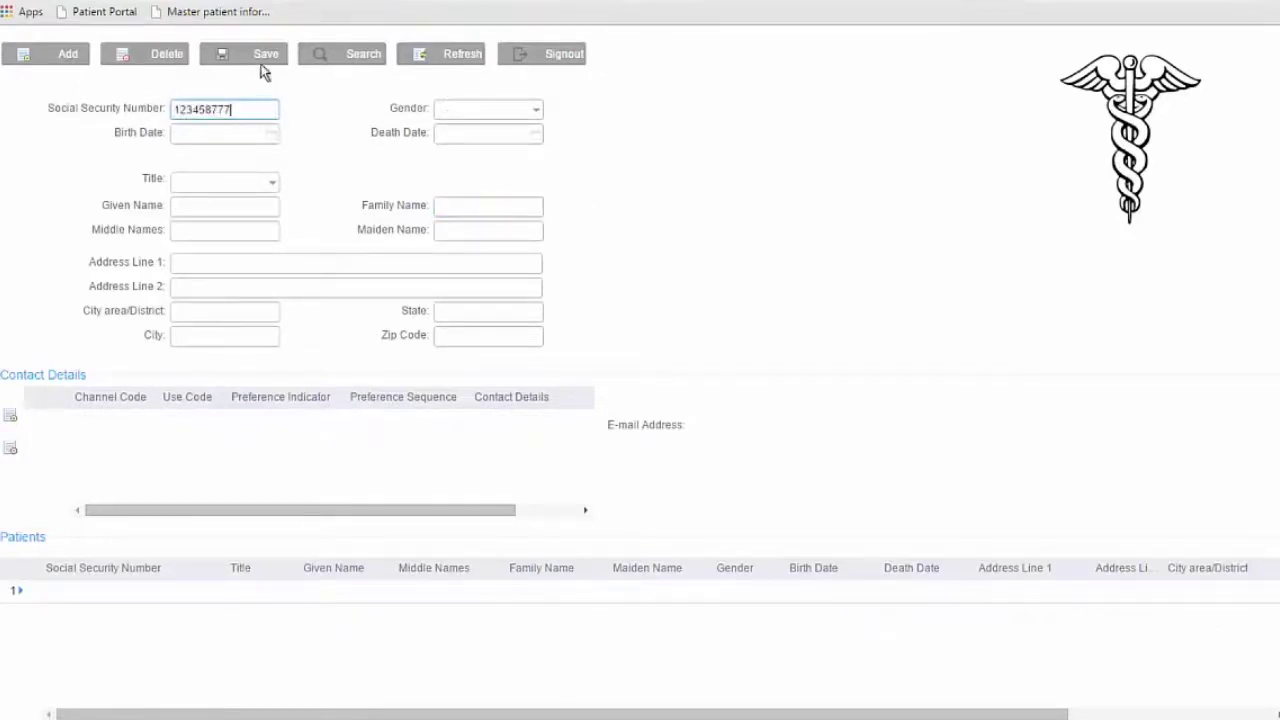
left_click(360, 58)
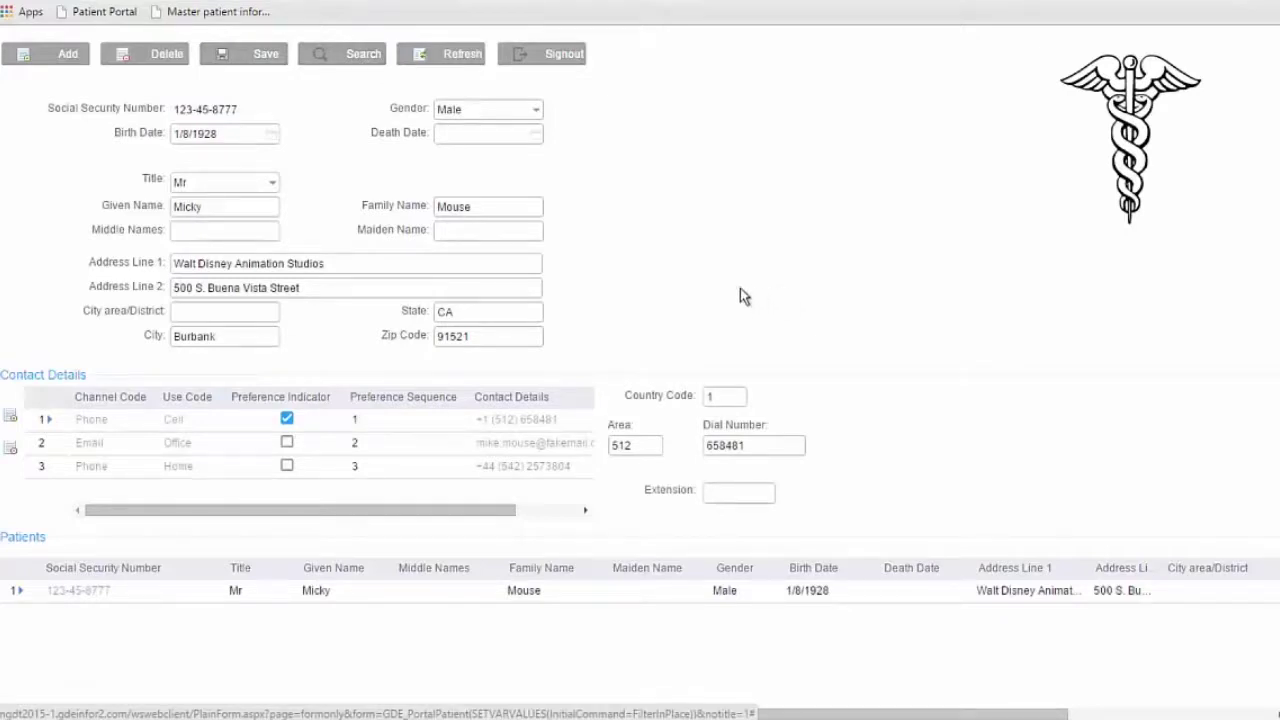
left_click(68, 57)
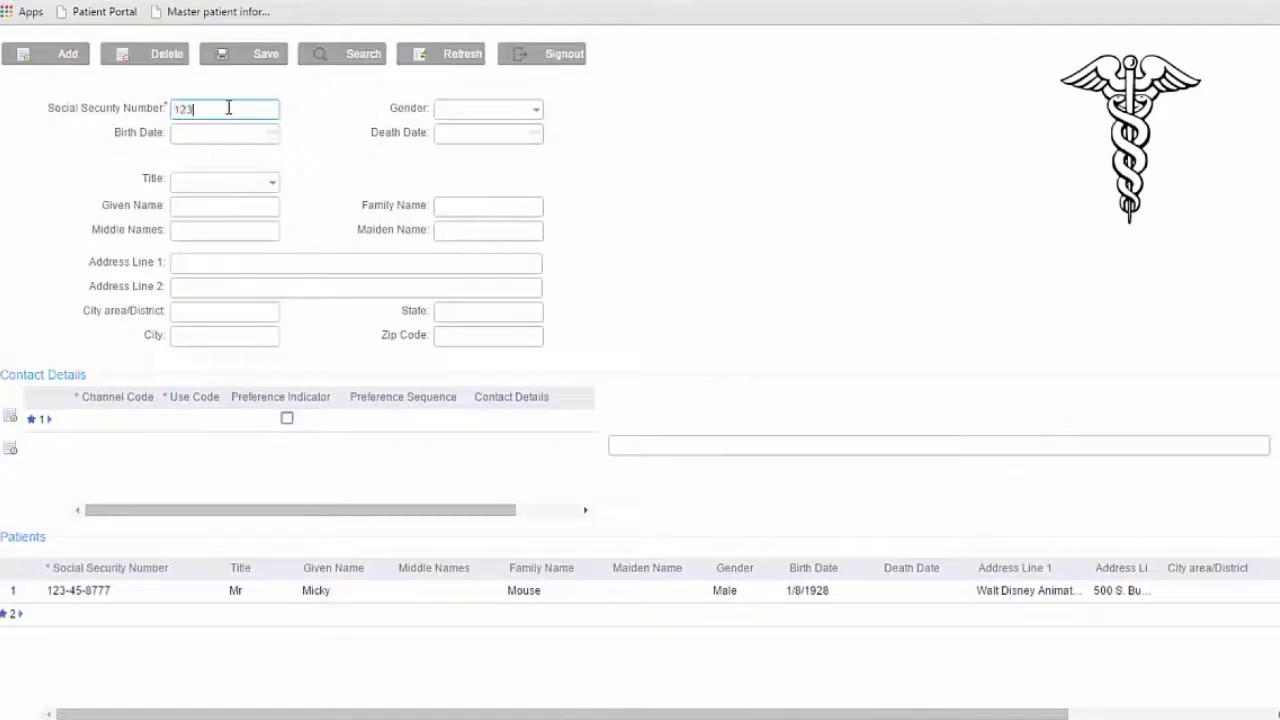
Enter the new patient's social security number, Female gender, title Ms, and given and family names.
left_click(540, 113)
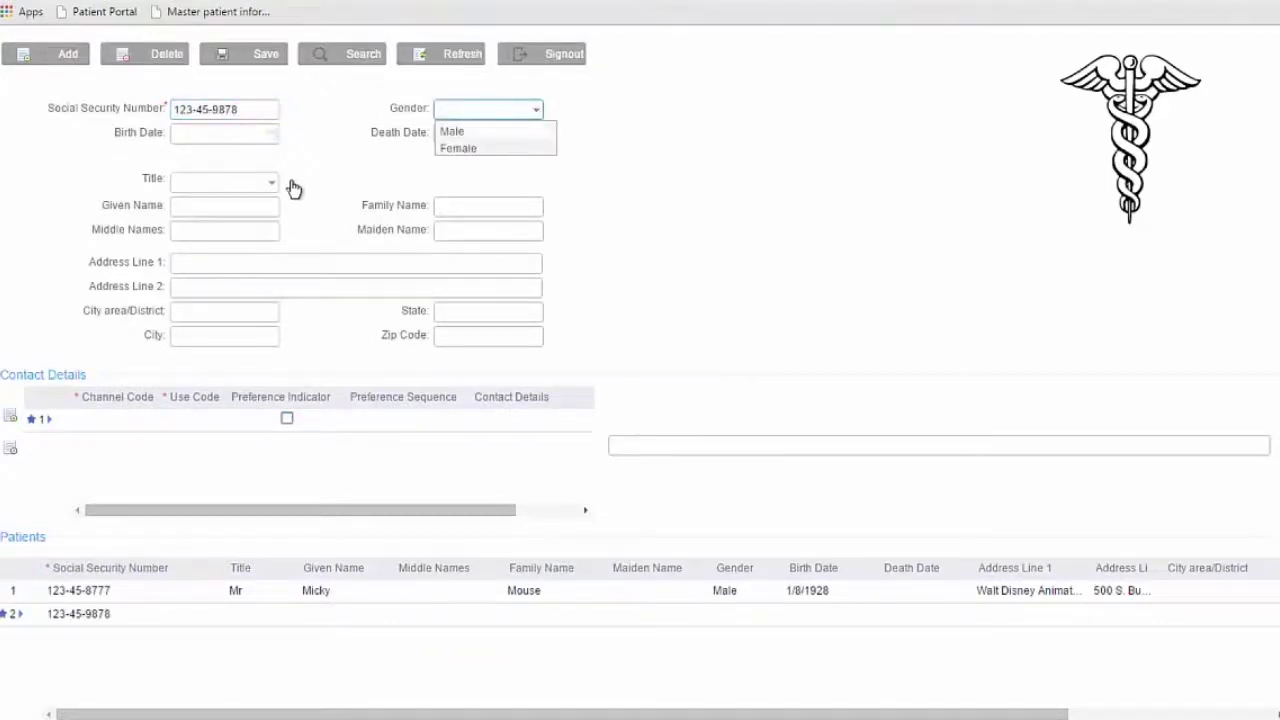
left_click(271, 182)
left_click(229, 222)
left_click(229, 209)
type("Jane")
key("Tab")
key("Tab")
type("Doe")
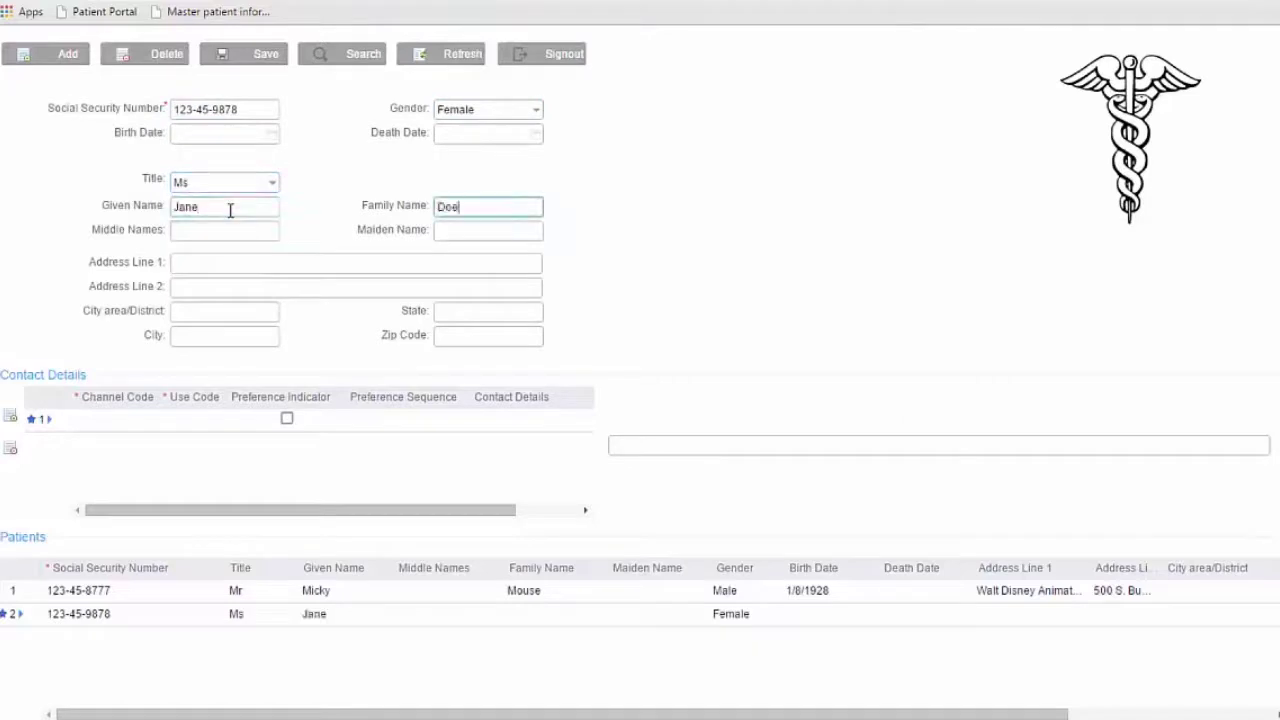
Add an Email contact with use code Other, sequence 1 and the patient's e-mail address, then save.
left_click(140, 420)
left_click(149, 421)
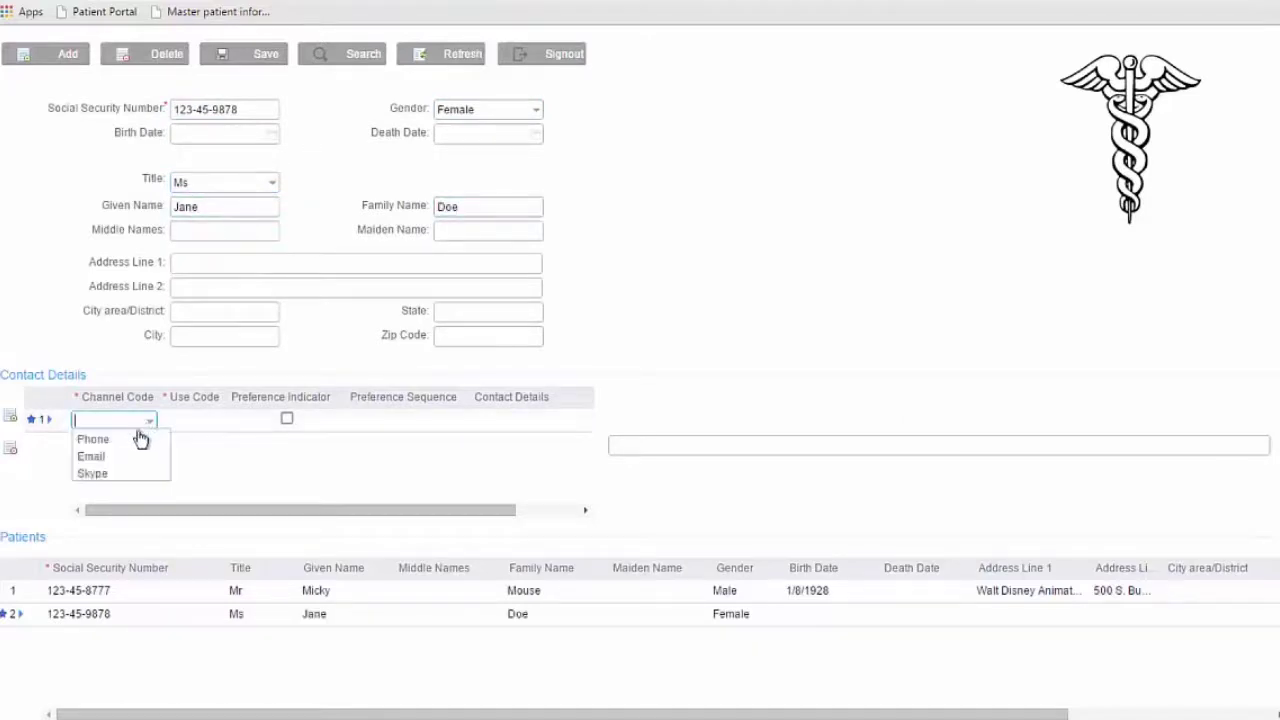
left_click(117, 460)
left_click(221, 421)
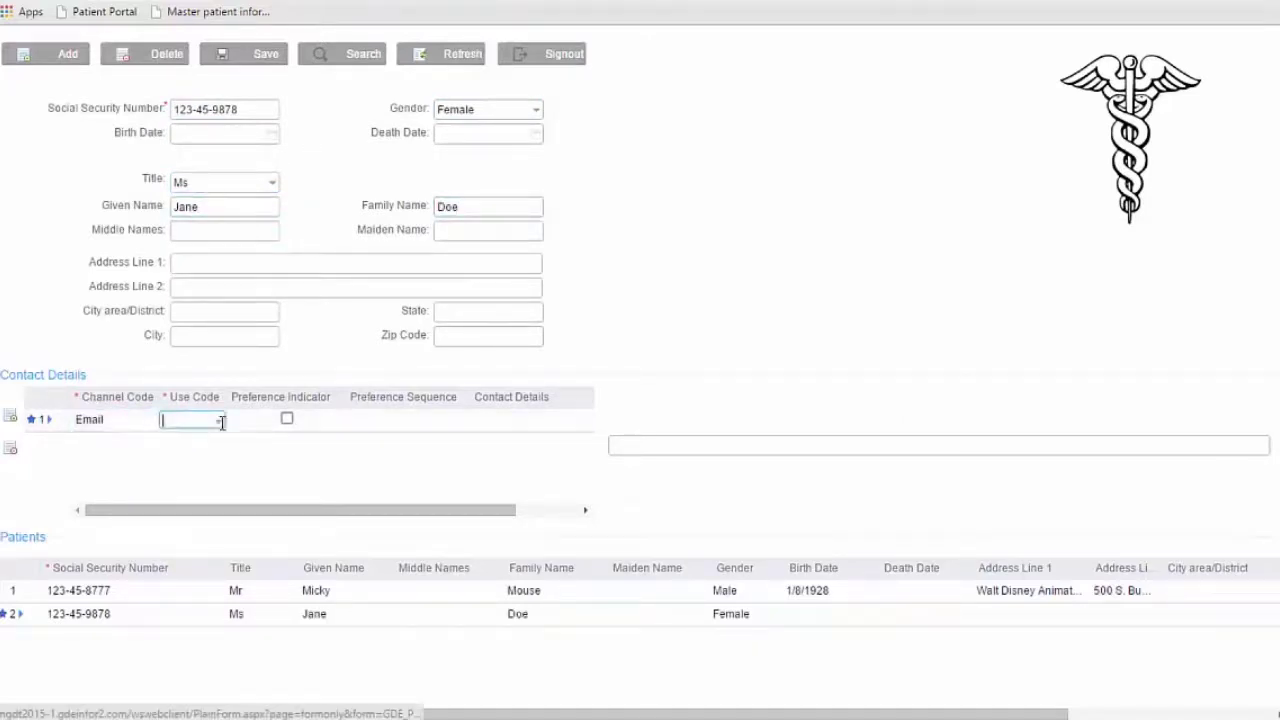
left_click(221, 423)
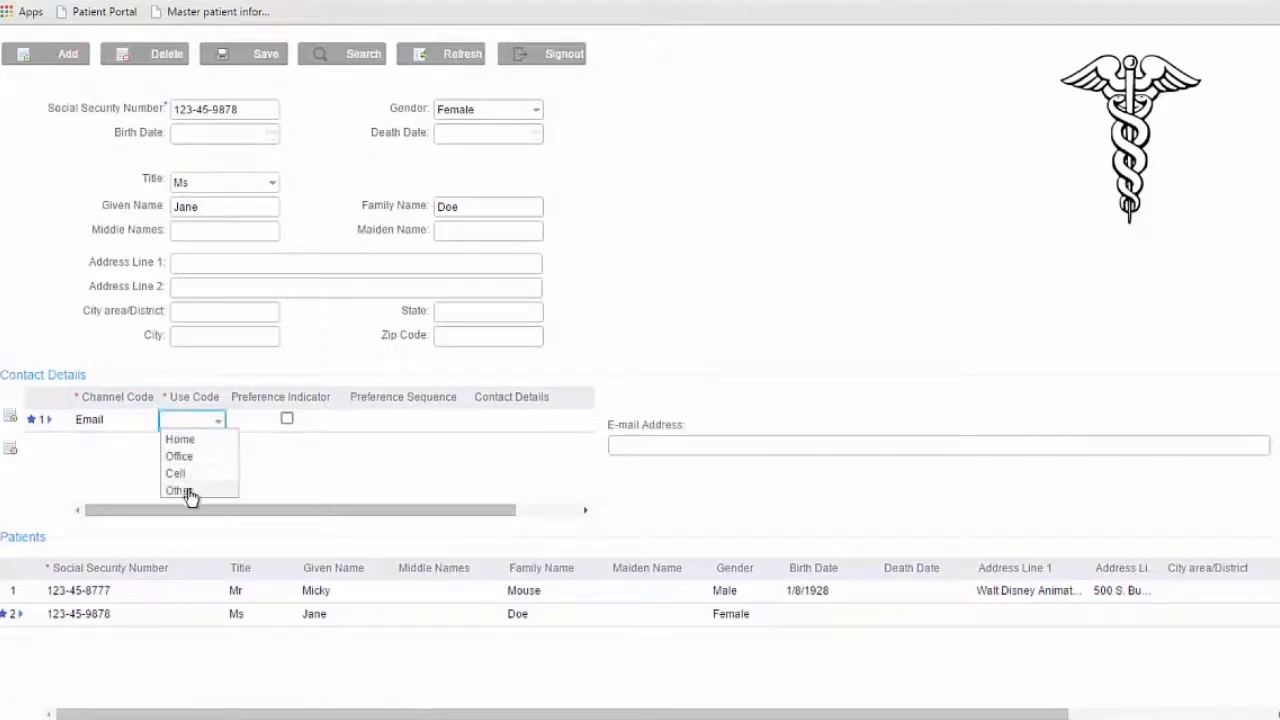
left_click(180, 491)
left_click(423, 420)
type("1")
left_click(723, 446)
type("jane")
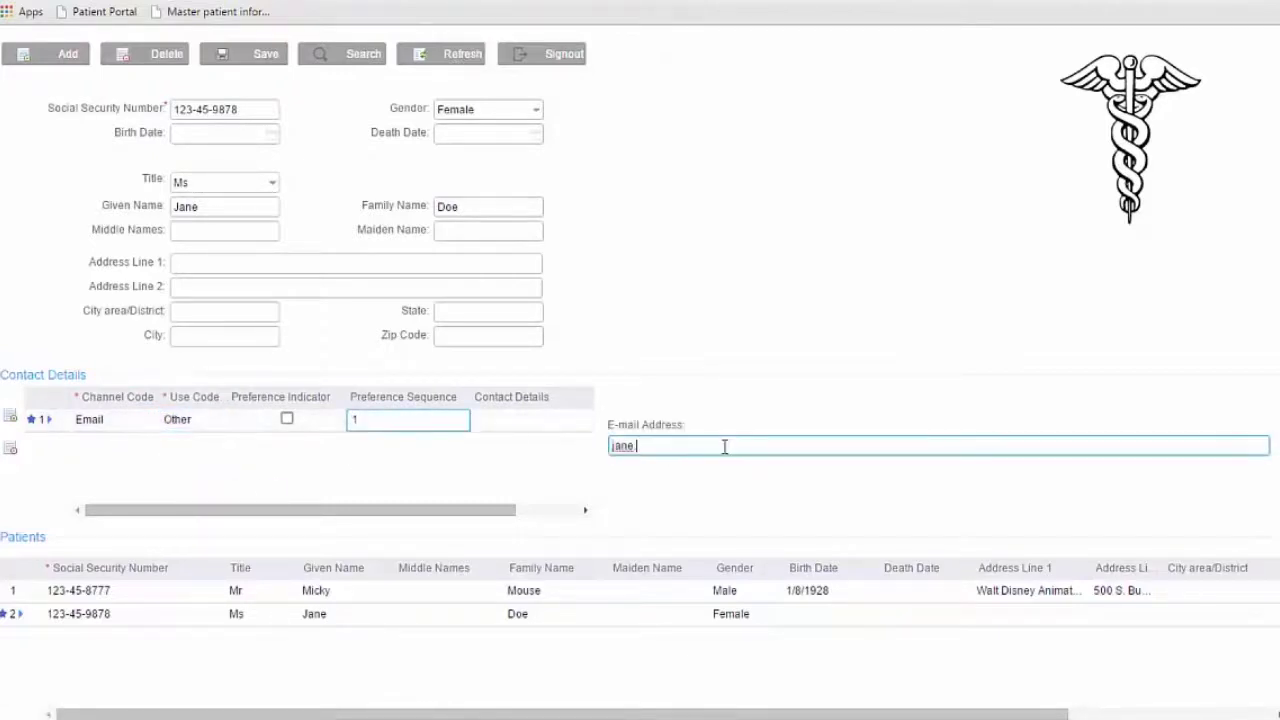
type(".doe@fakemail.com")
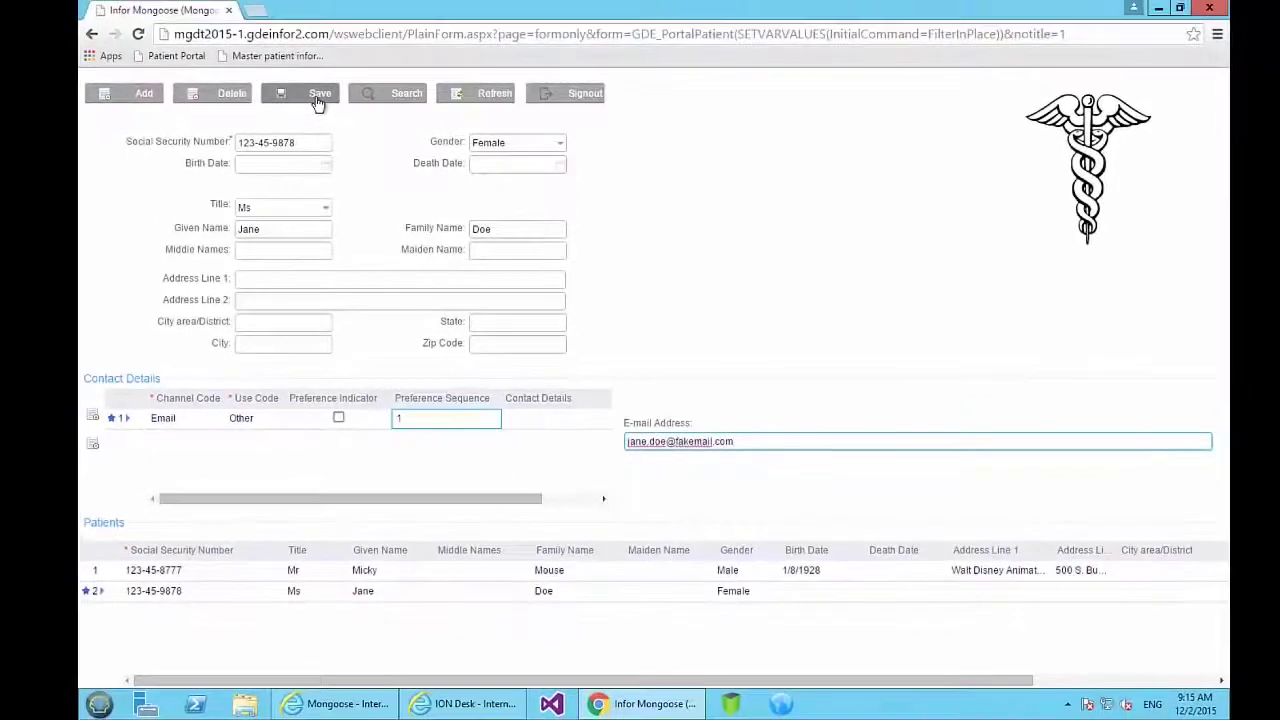
left_click(318, 102)
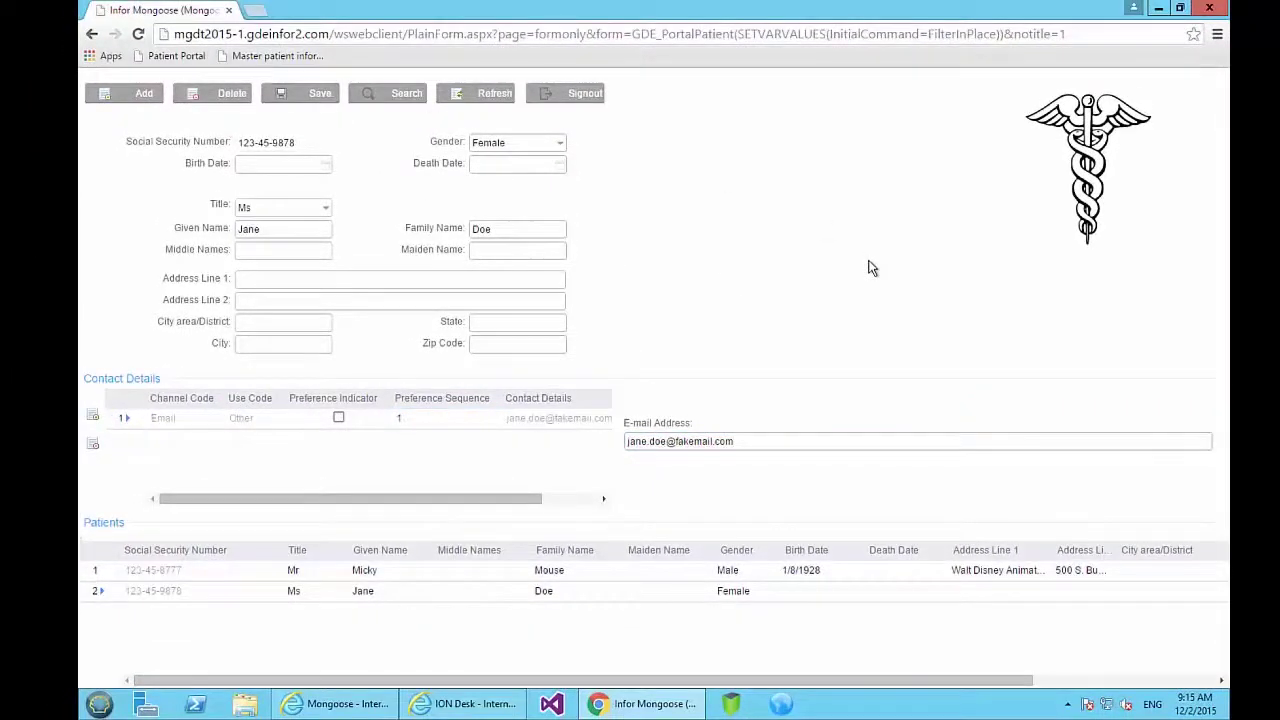
Refresh the Mongoose Inbox to receive Process Person message 145, then view the Outbox.
left_click(362, 705)
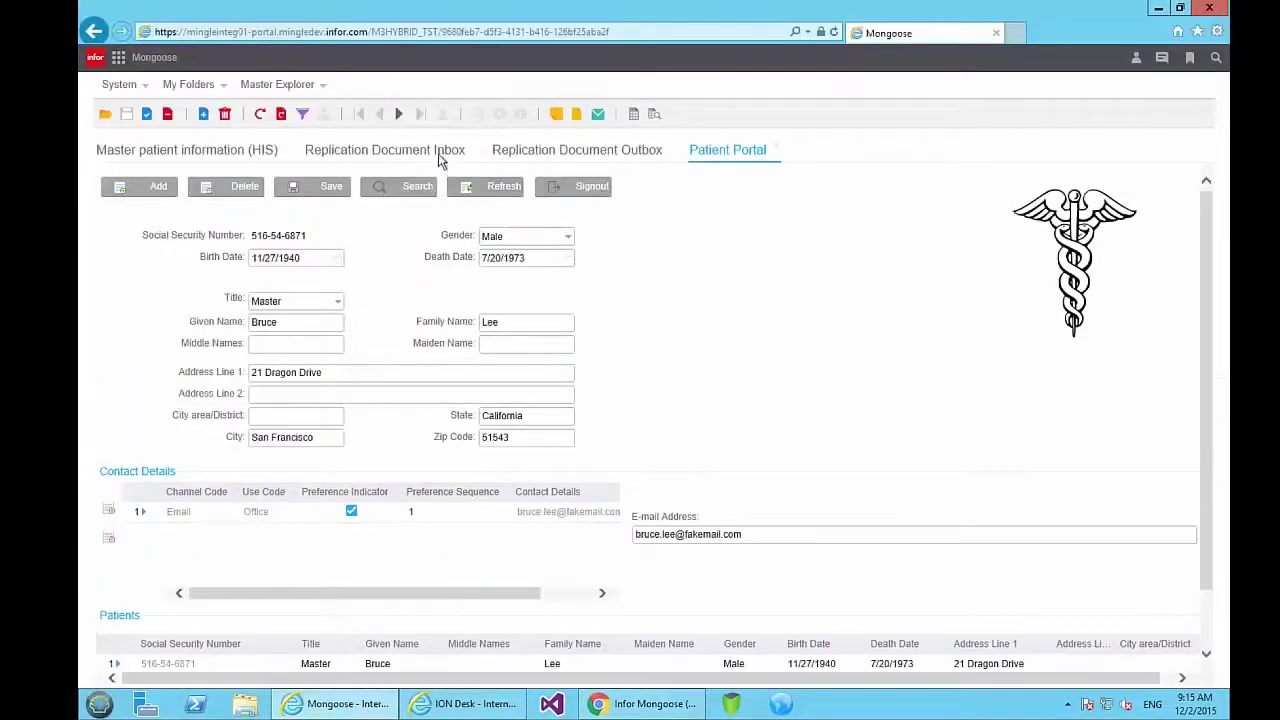
left_click(440, 155)
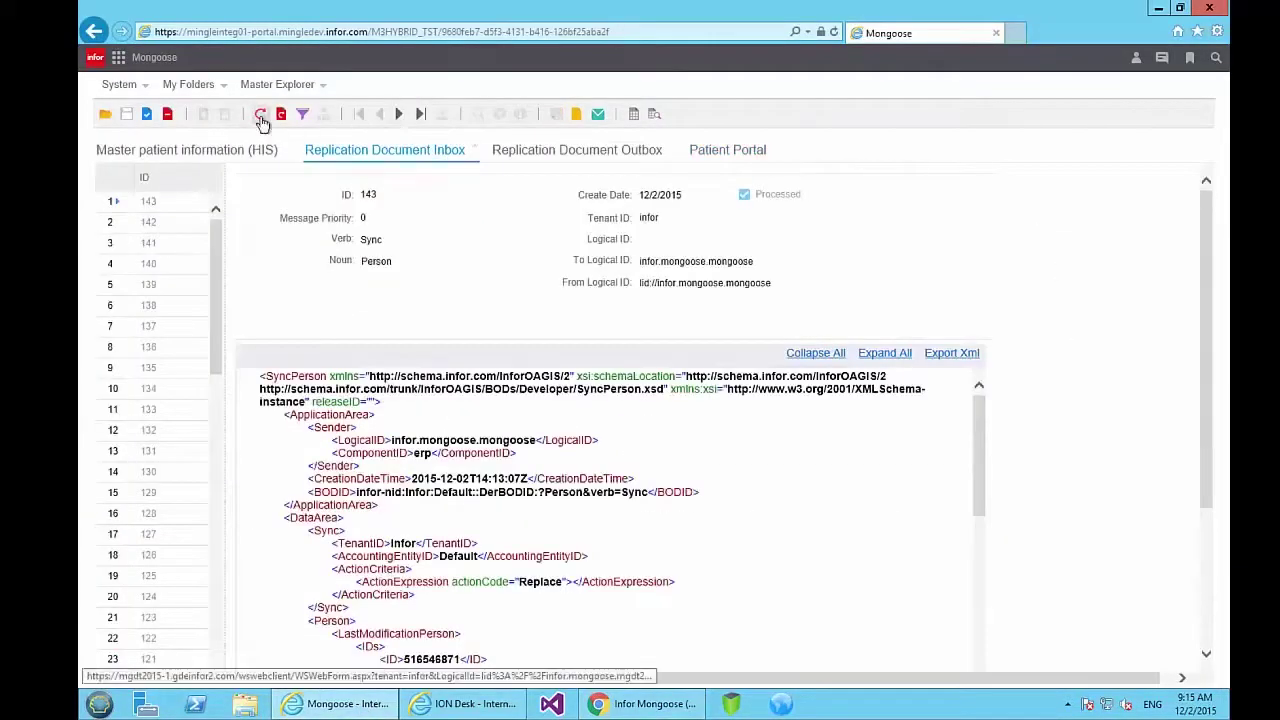
left_click(261, 118)
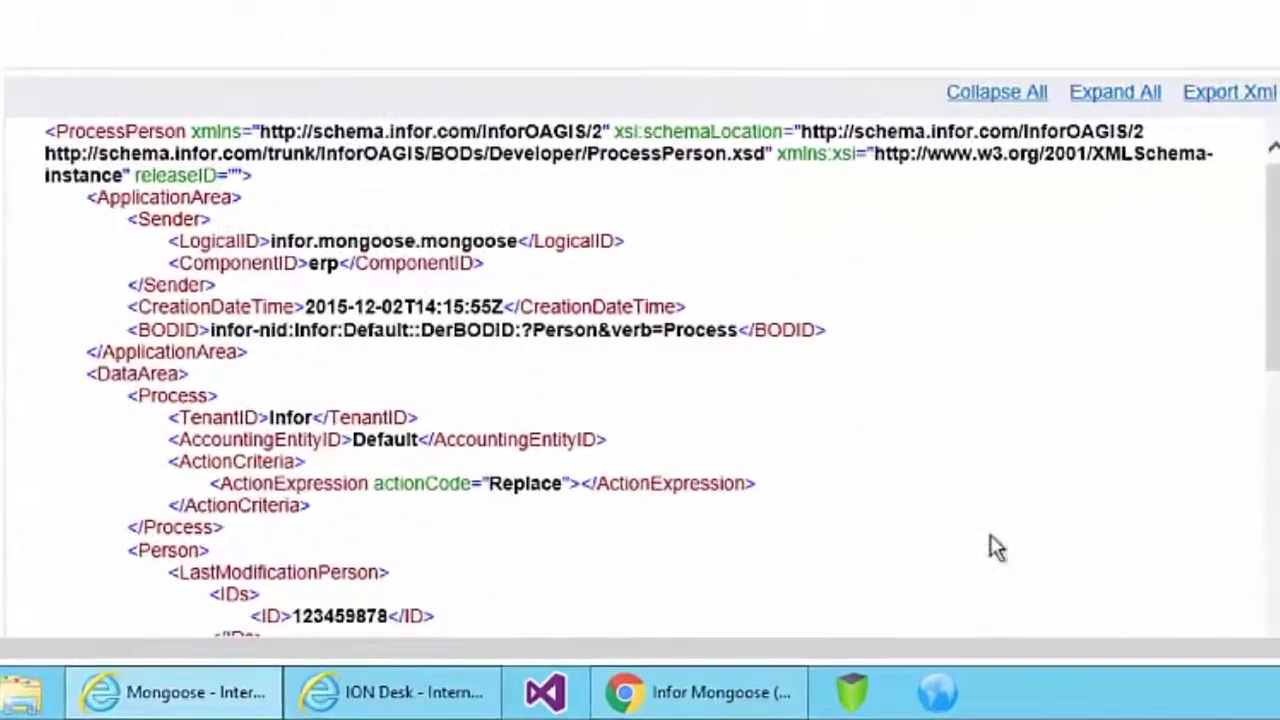
left_click_drag(1274, 337, 1268, 455)
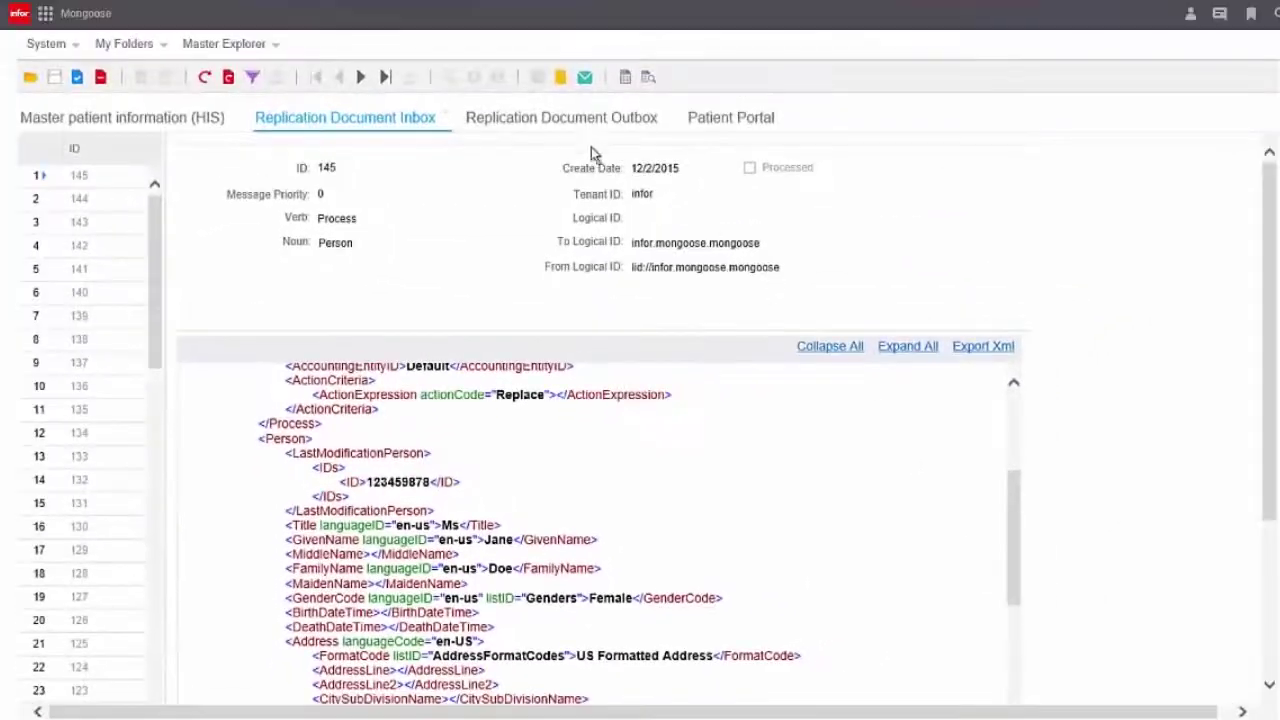
left_click(590, 135)
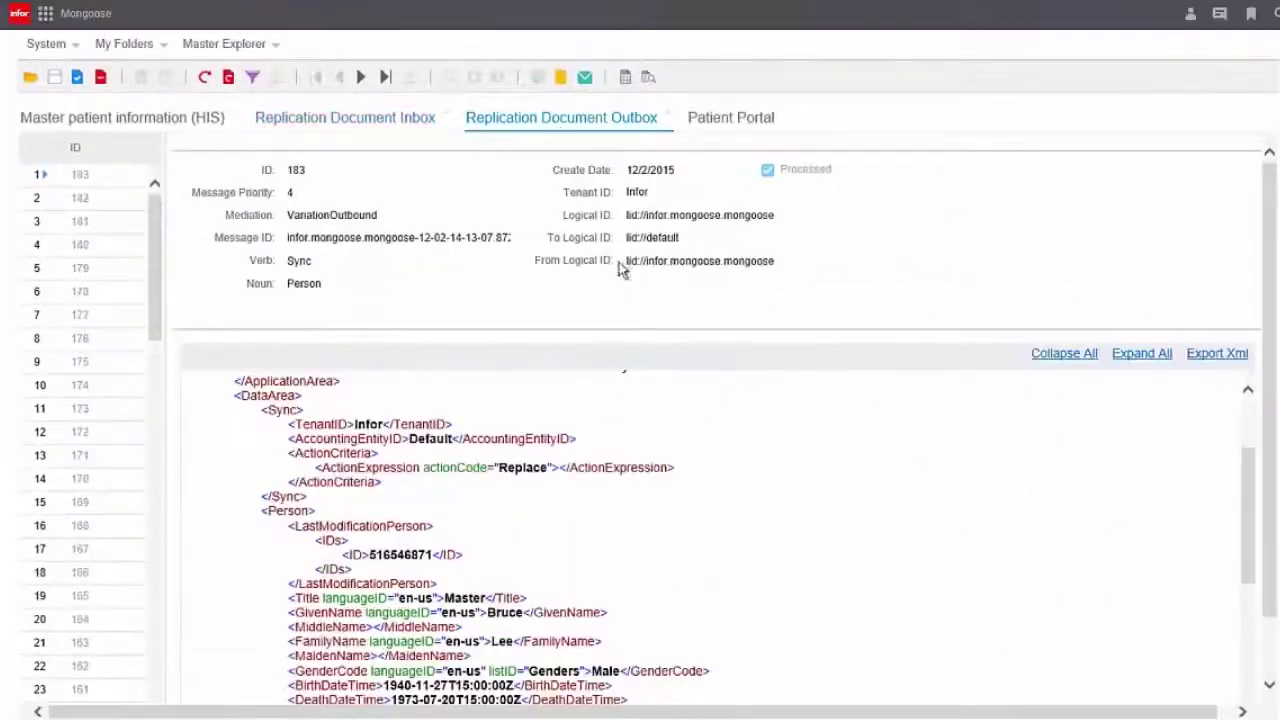
Refresh the Outbox for Sync Person message 187, then reload the five-record master patient list.
left_click(202, 78)
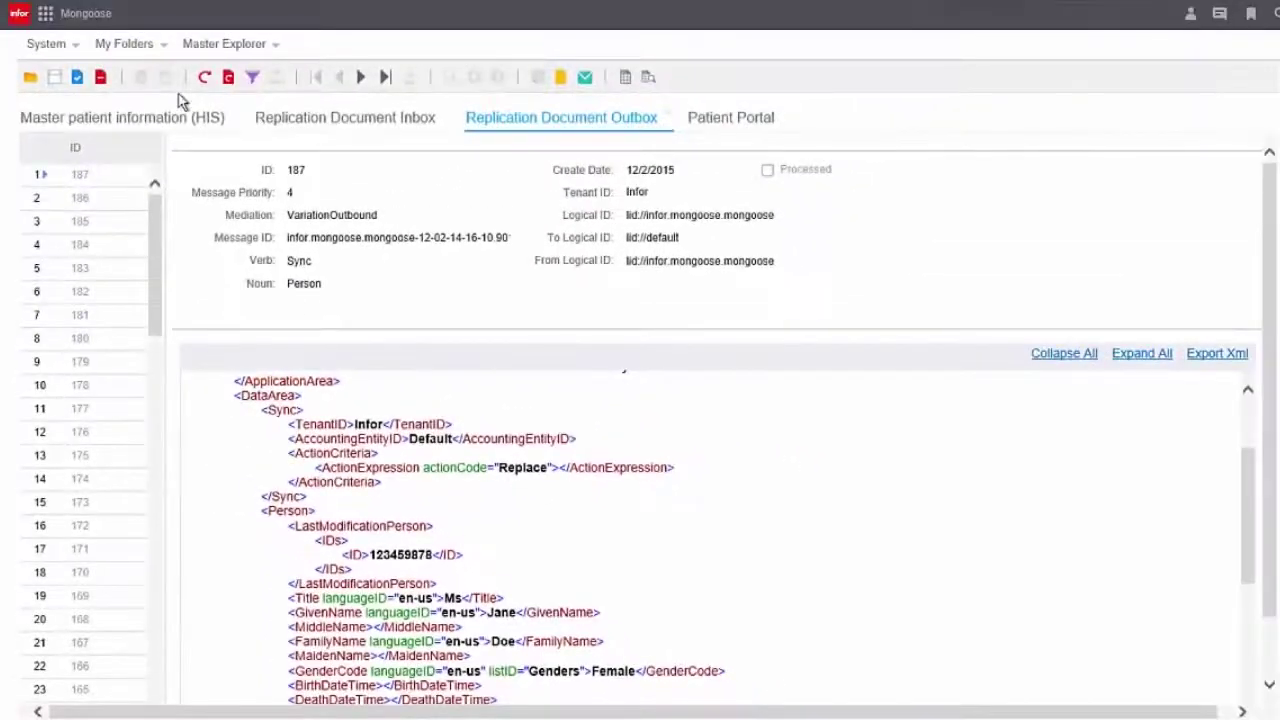
left_click(152, 115)
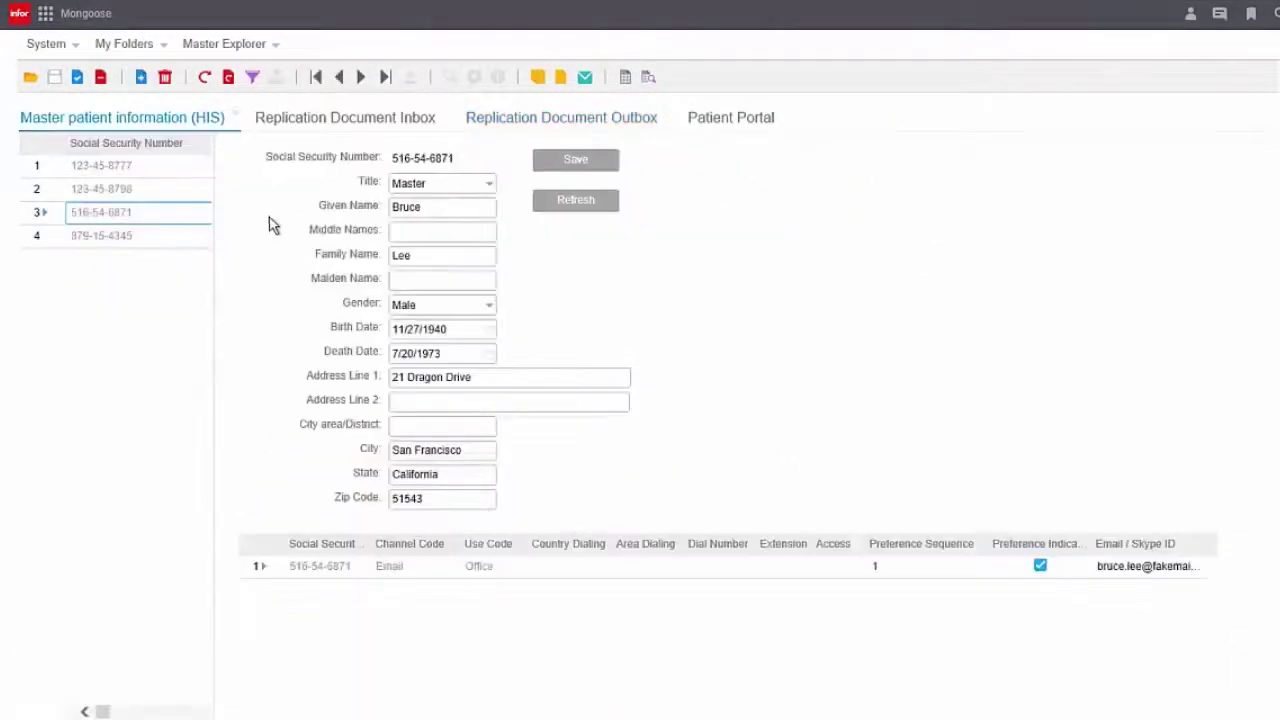
left_click(204, 80)
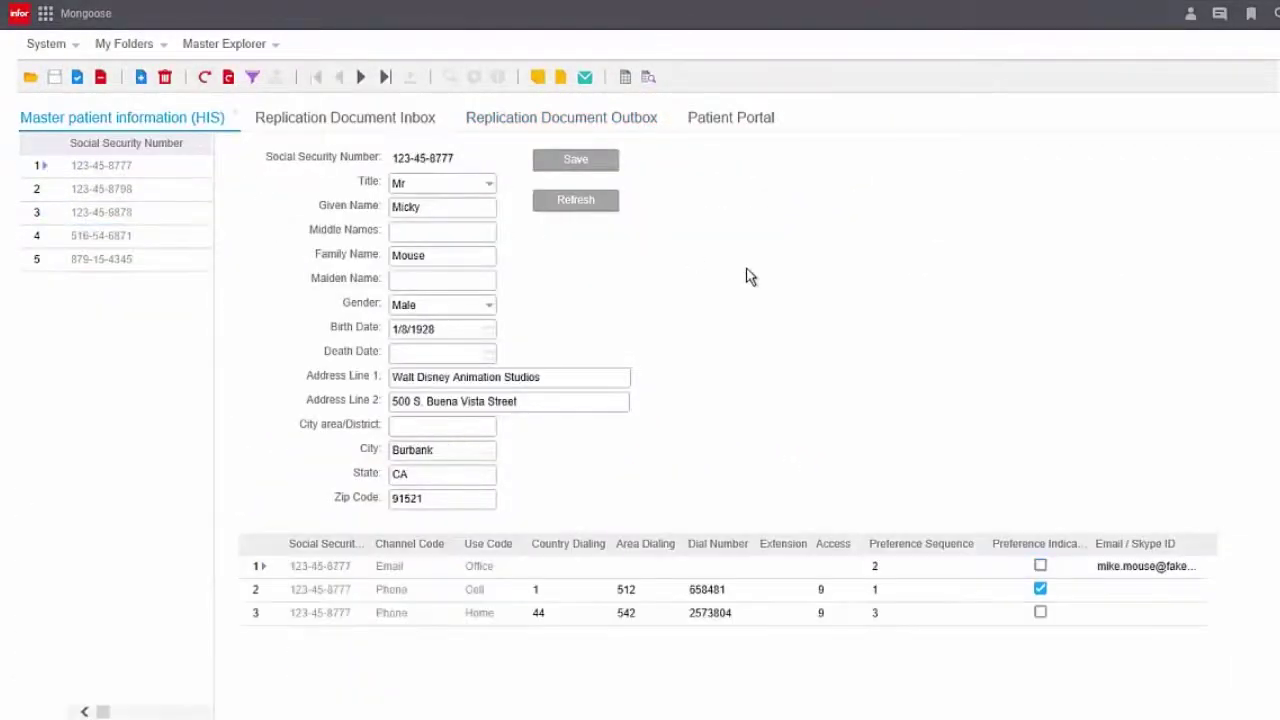
Set the third master patient's birth date to 11/1/1991 and save it.
left_click(88, 212)
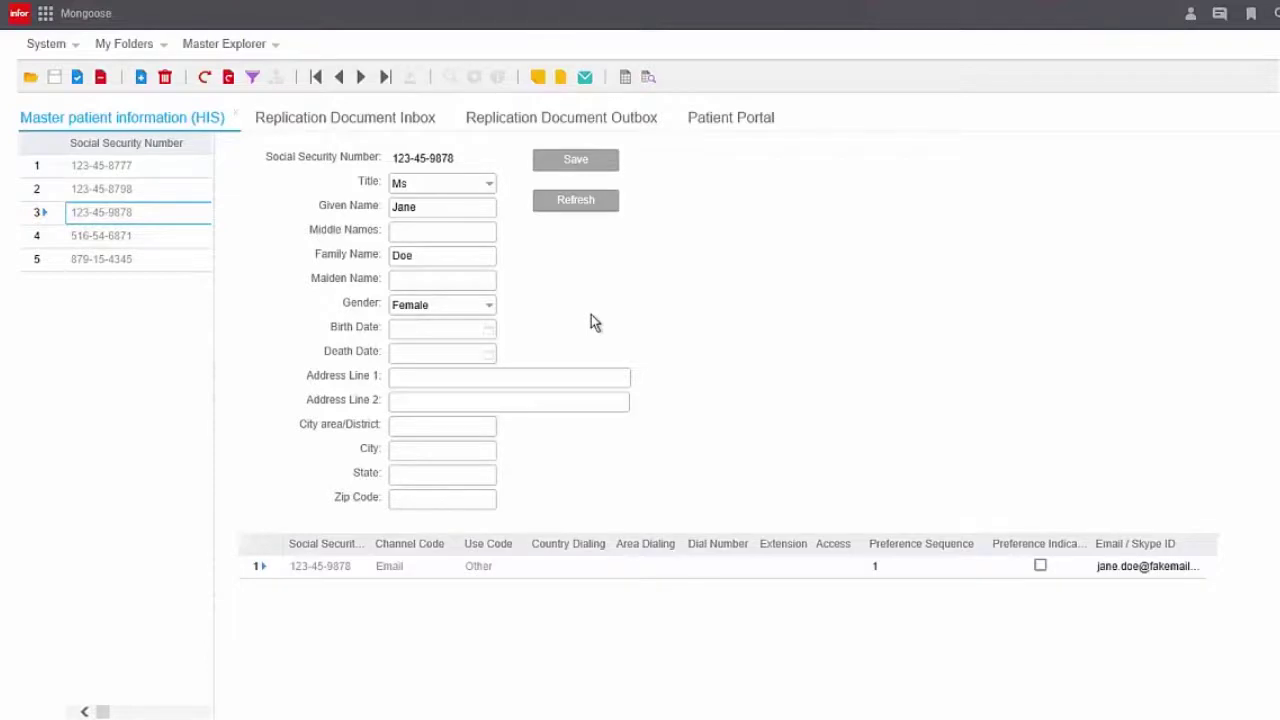
left_click(461, 328)
type("11/1/")
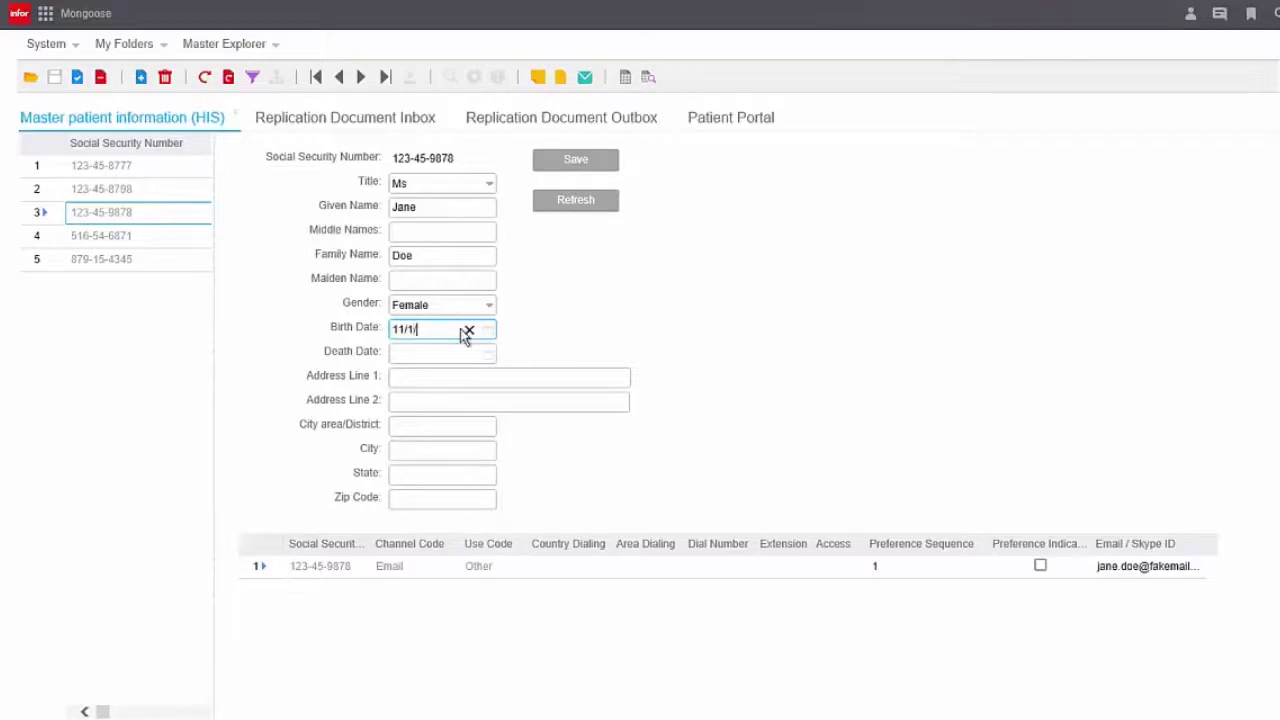
type("1991")
left_click(597, 165)
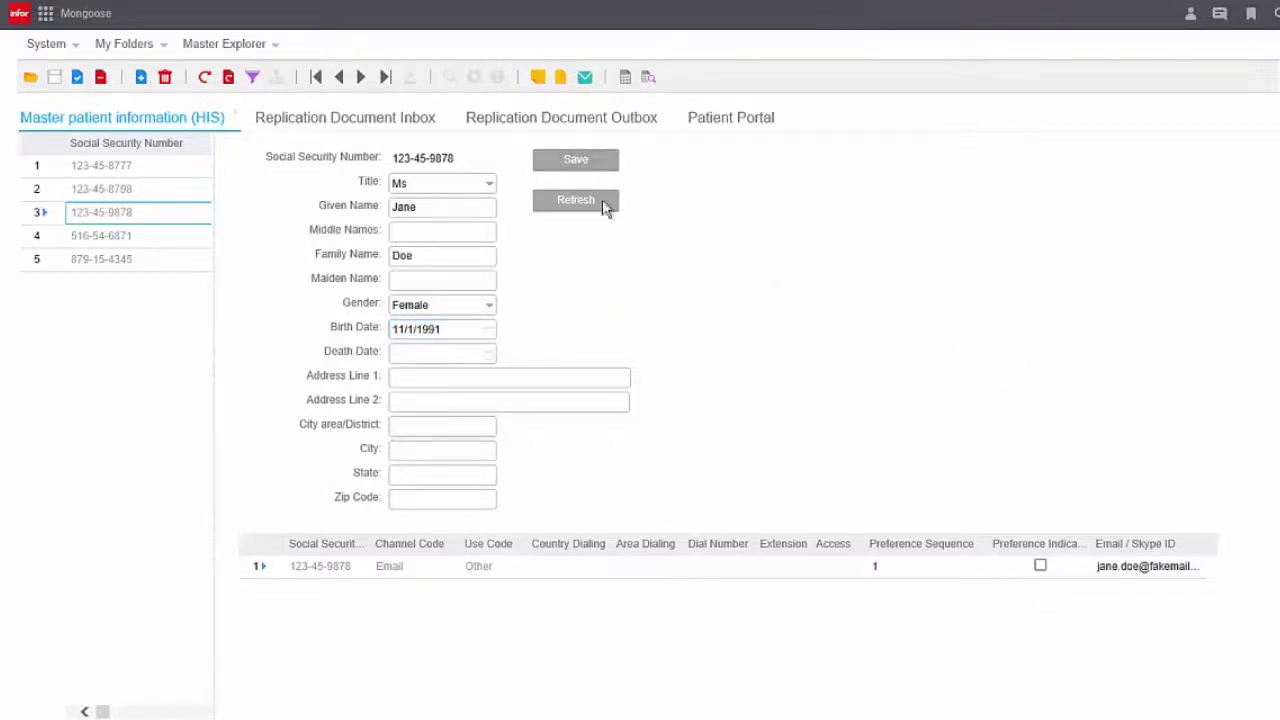
left_click(521, 131)
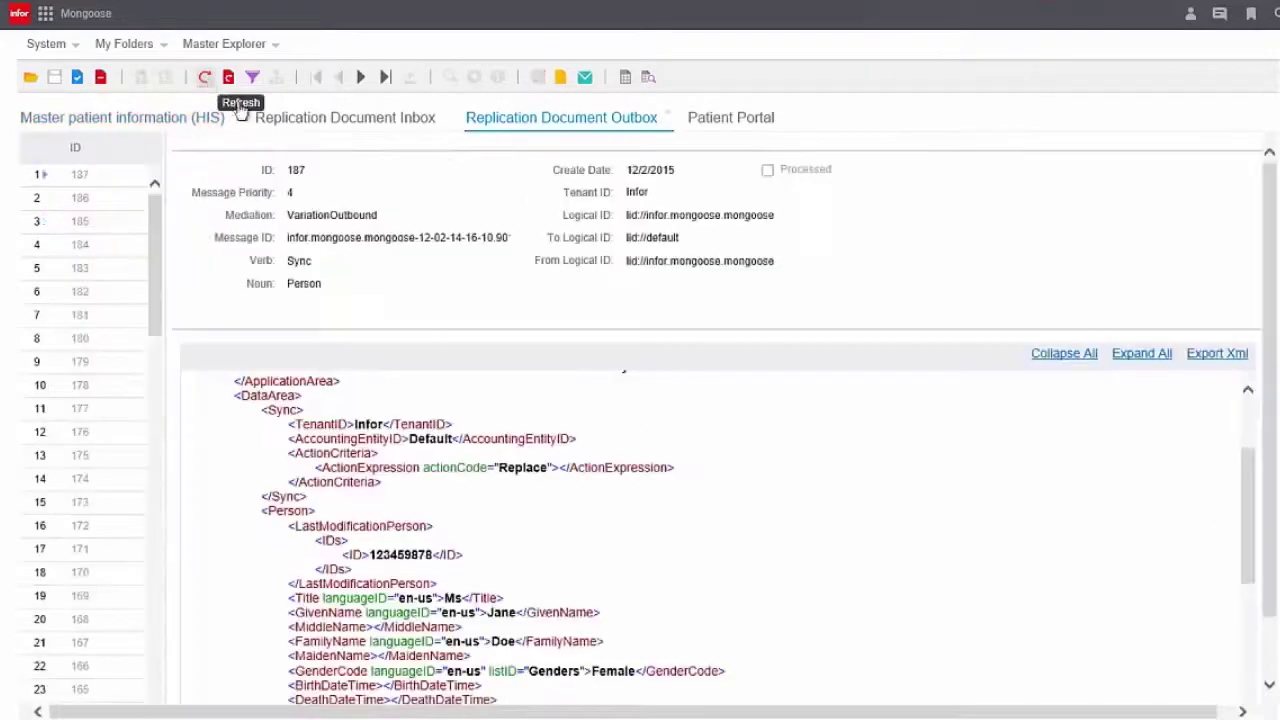
scroll(1237, 600, "down", 3)
left_click(205, 77)
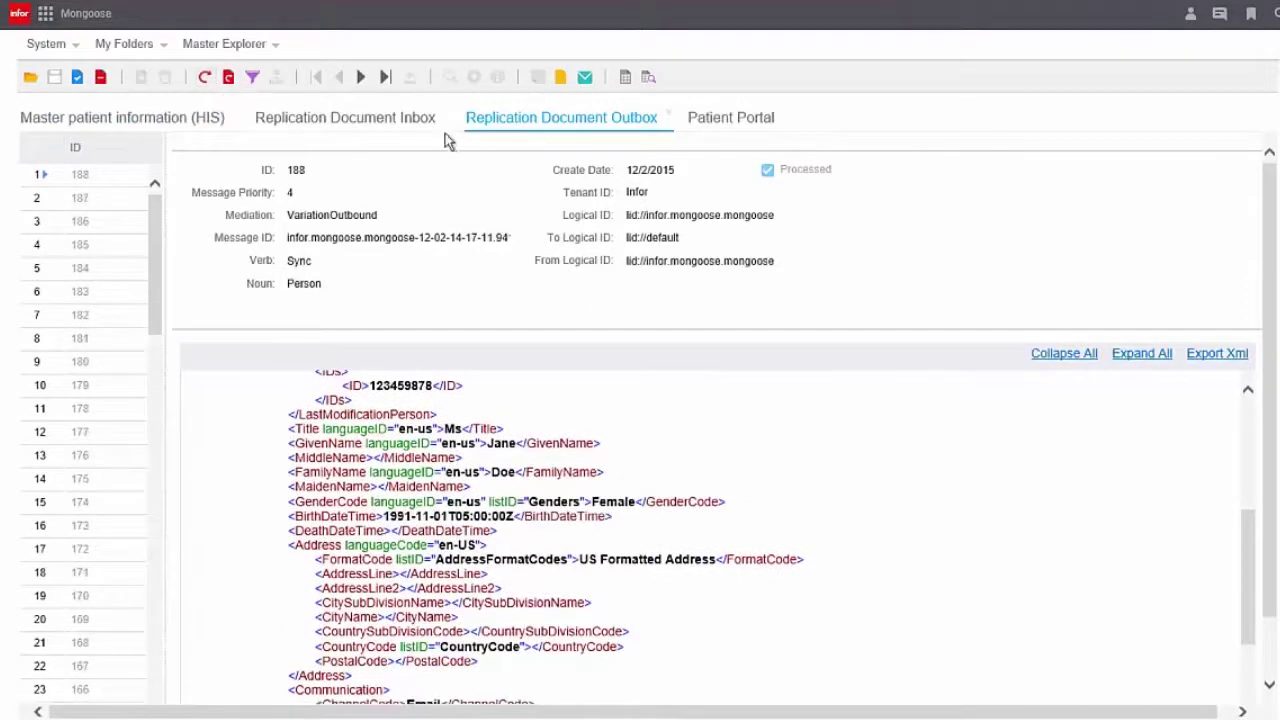
left_click(385, 125)
left_click(205, 79)
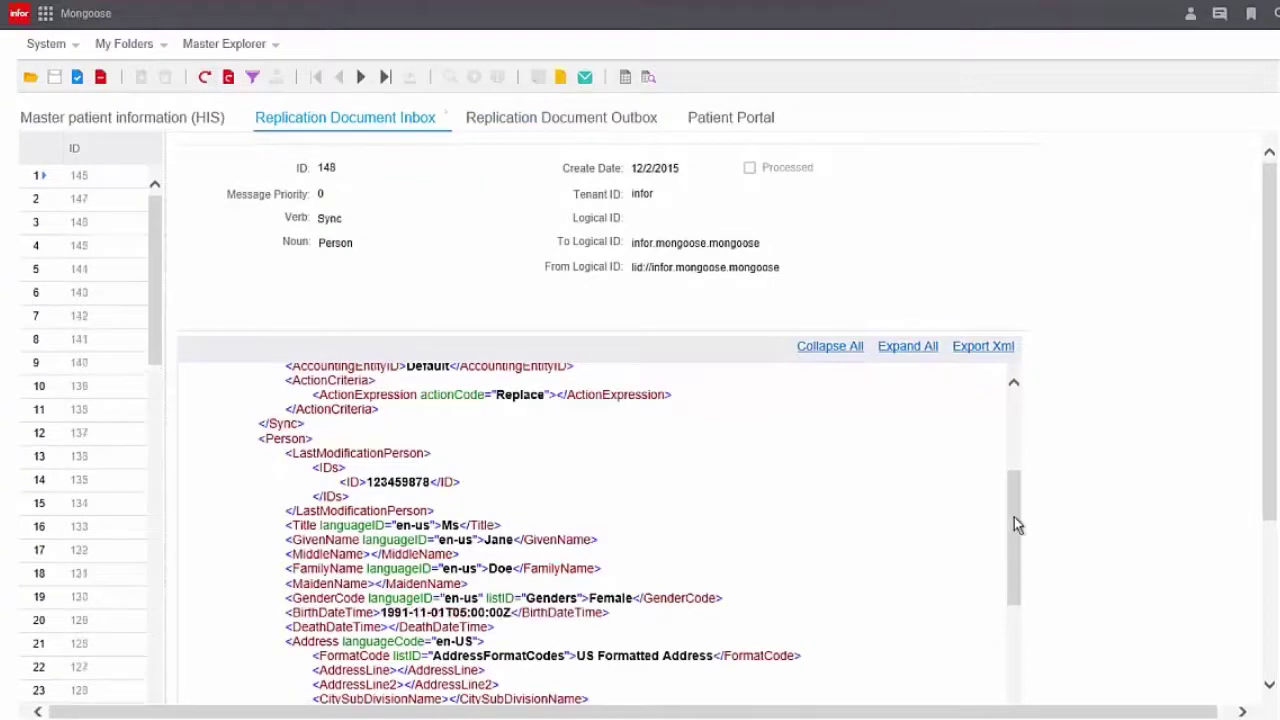
left_click(731, 119)
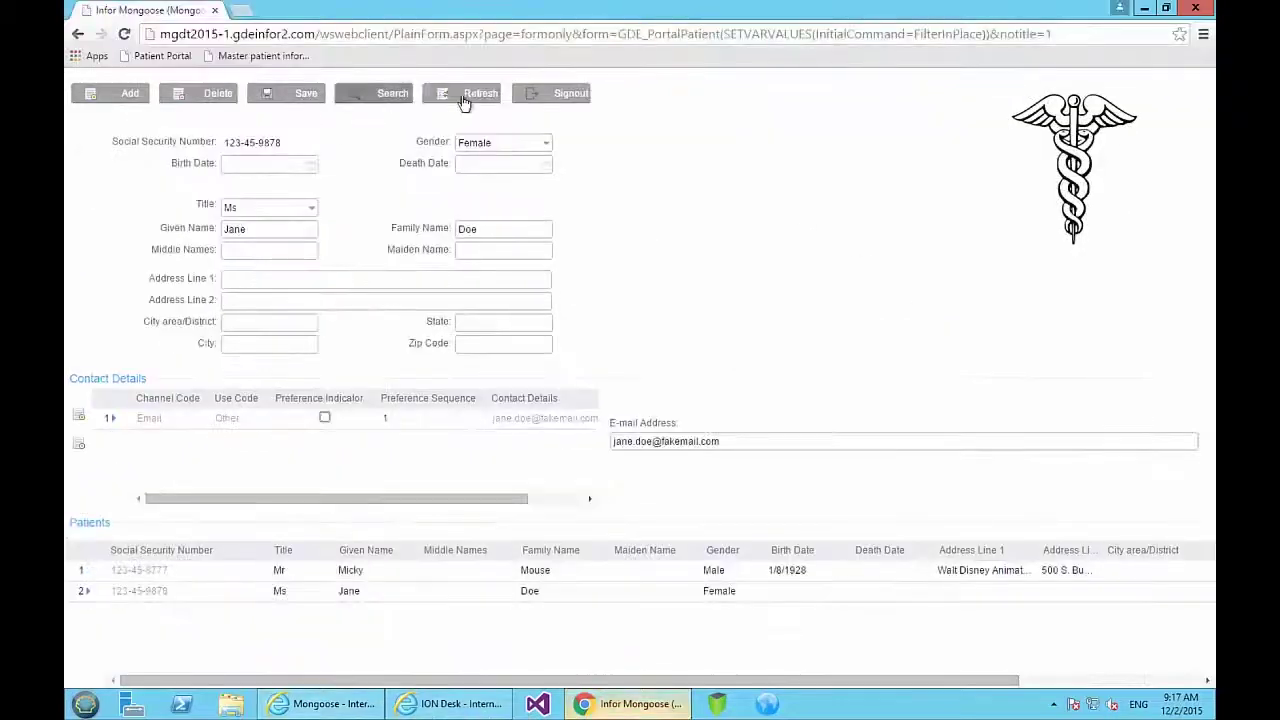
left_click(462, 93)
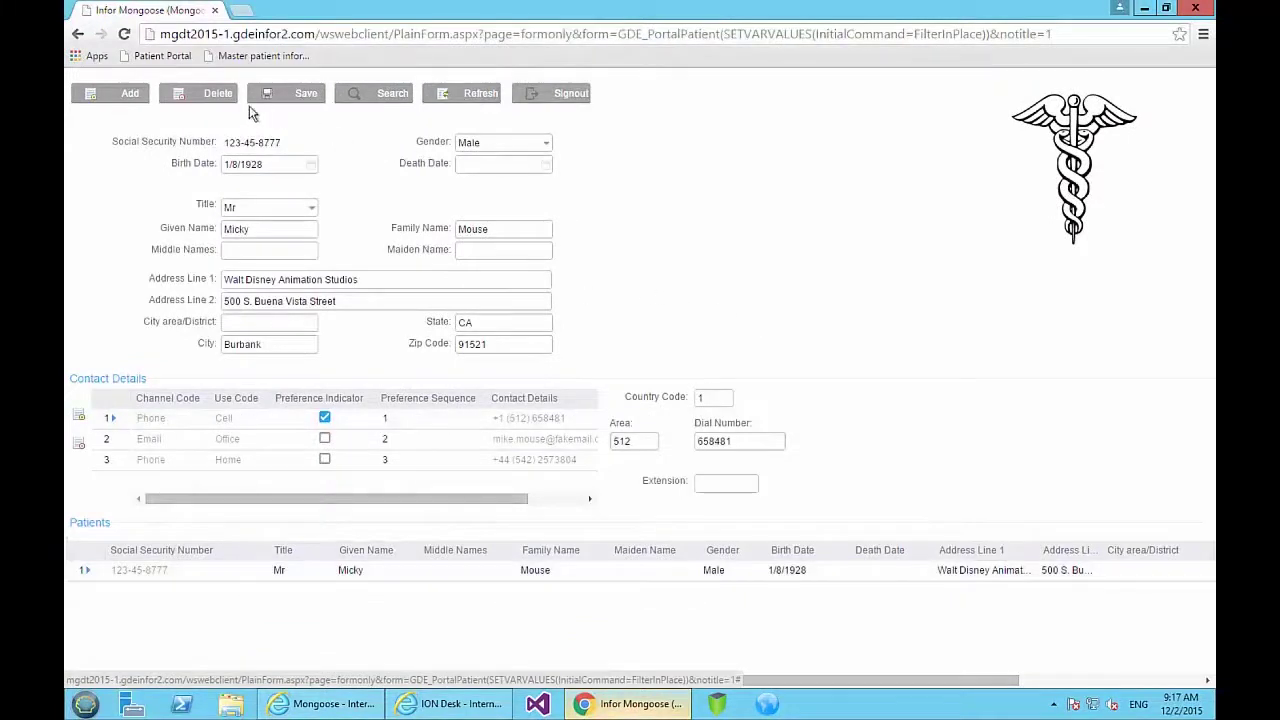
Search the patient portal for the new patient by family name.
left_click(386, 94)
left_click(502, 232)
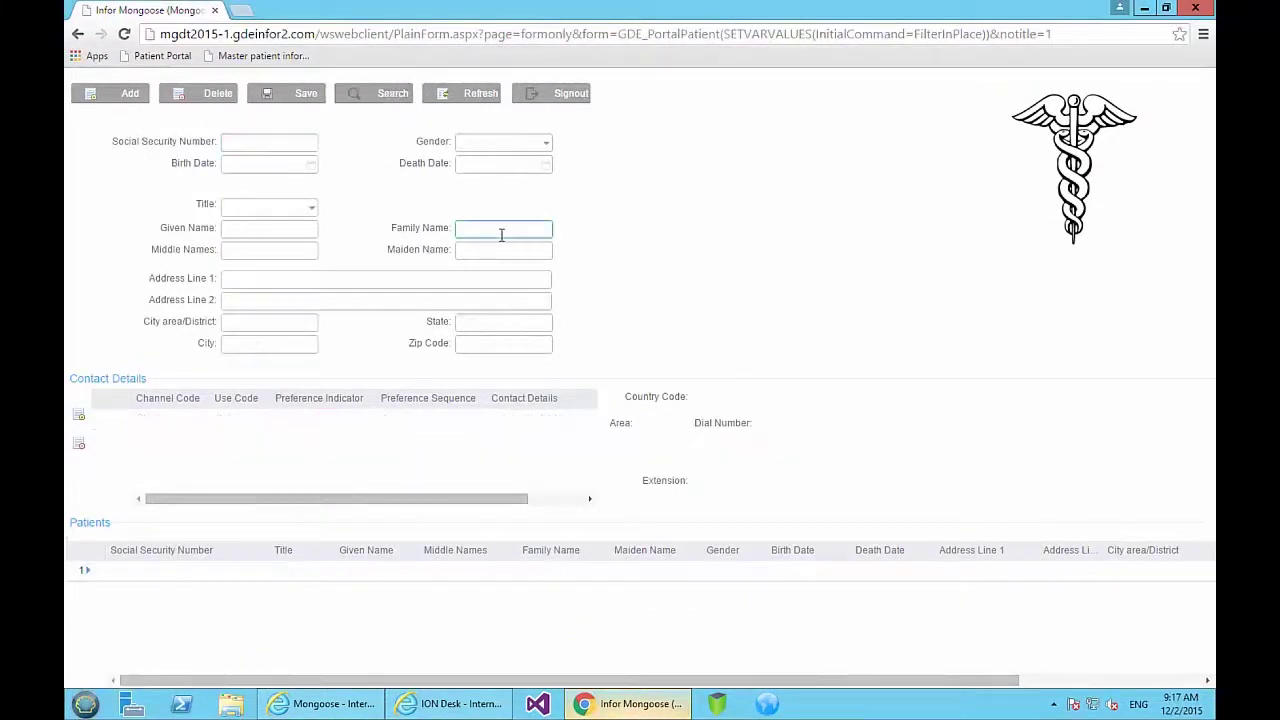
type("doe")
key("Return")
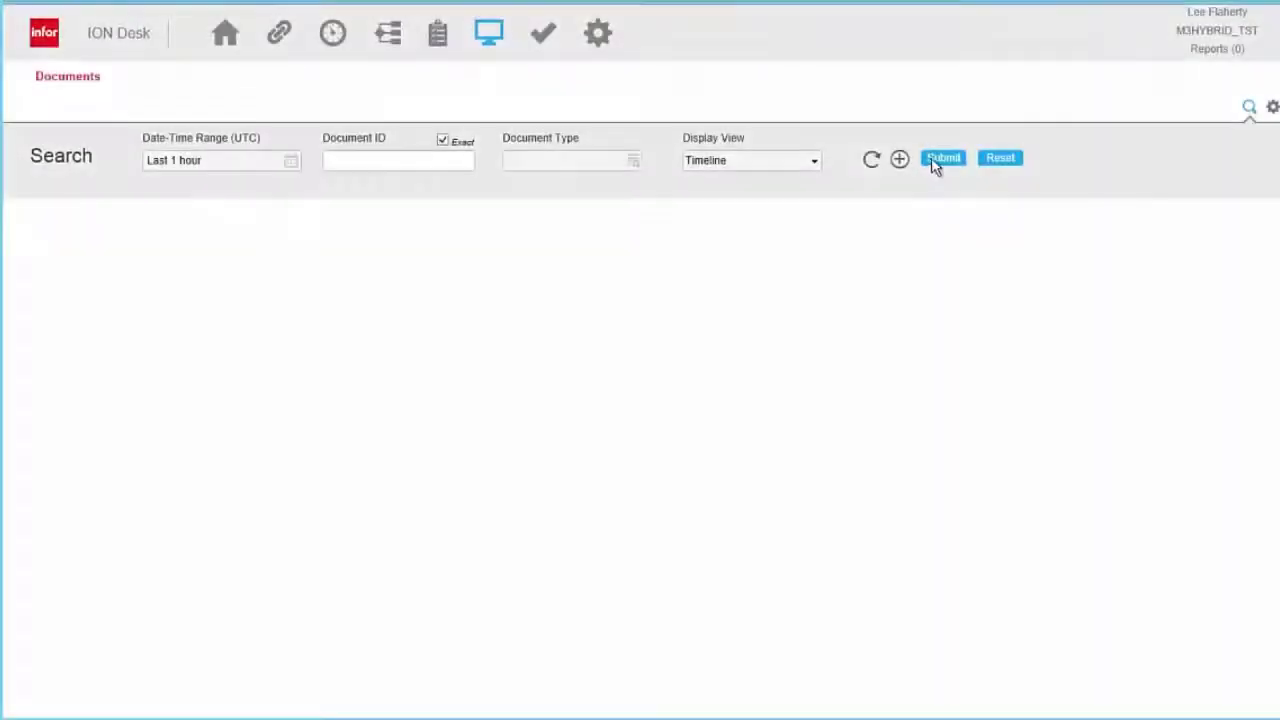
Find the last hour's Person document and open its Process.Person message XML sent to adapters.
left_click(935, 163)
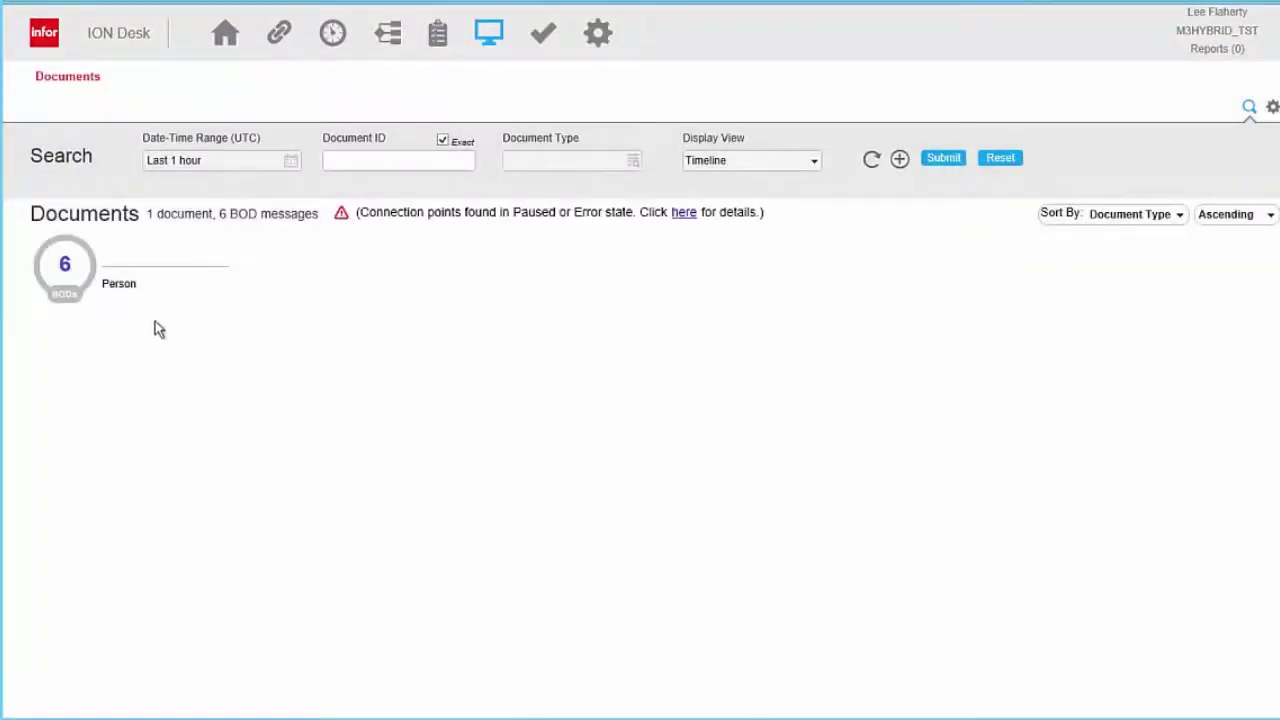
left_click(66, 268)
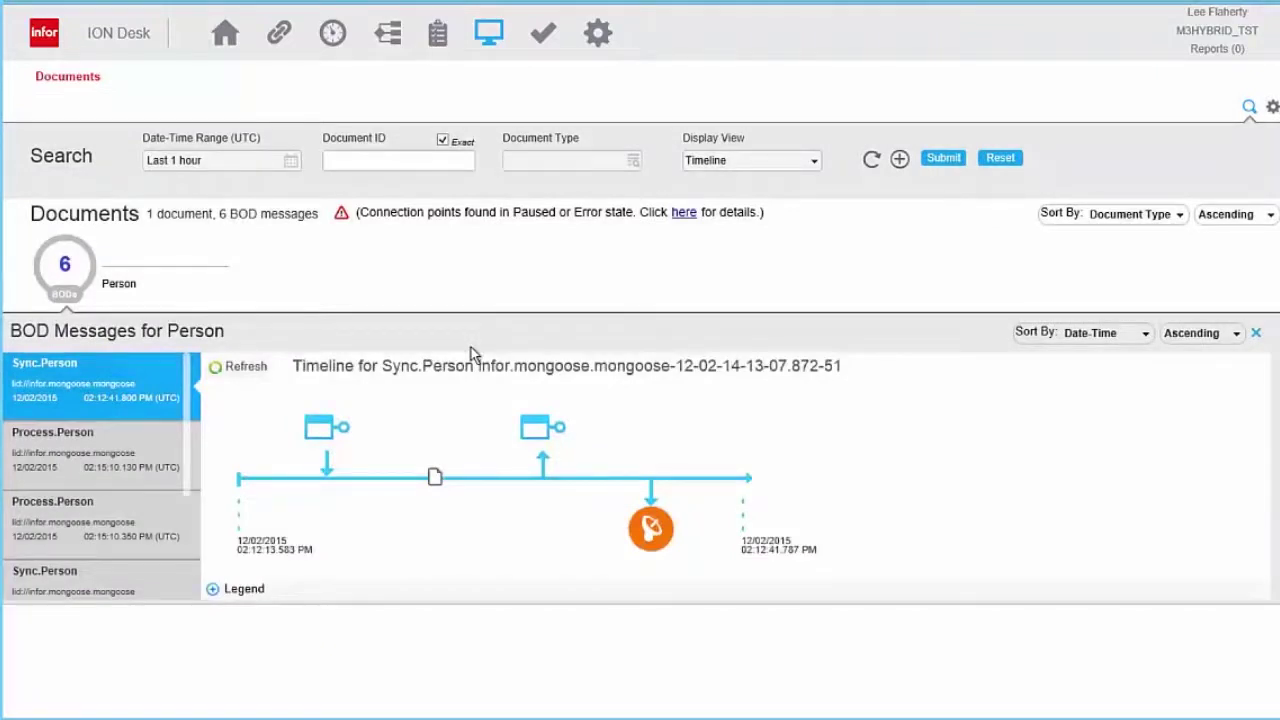
left_click(128, 467)
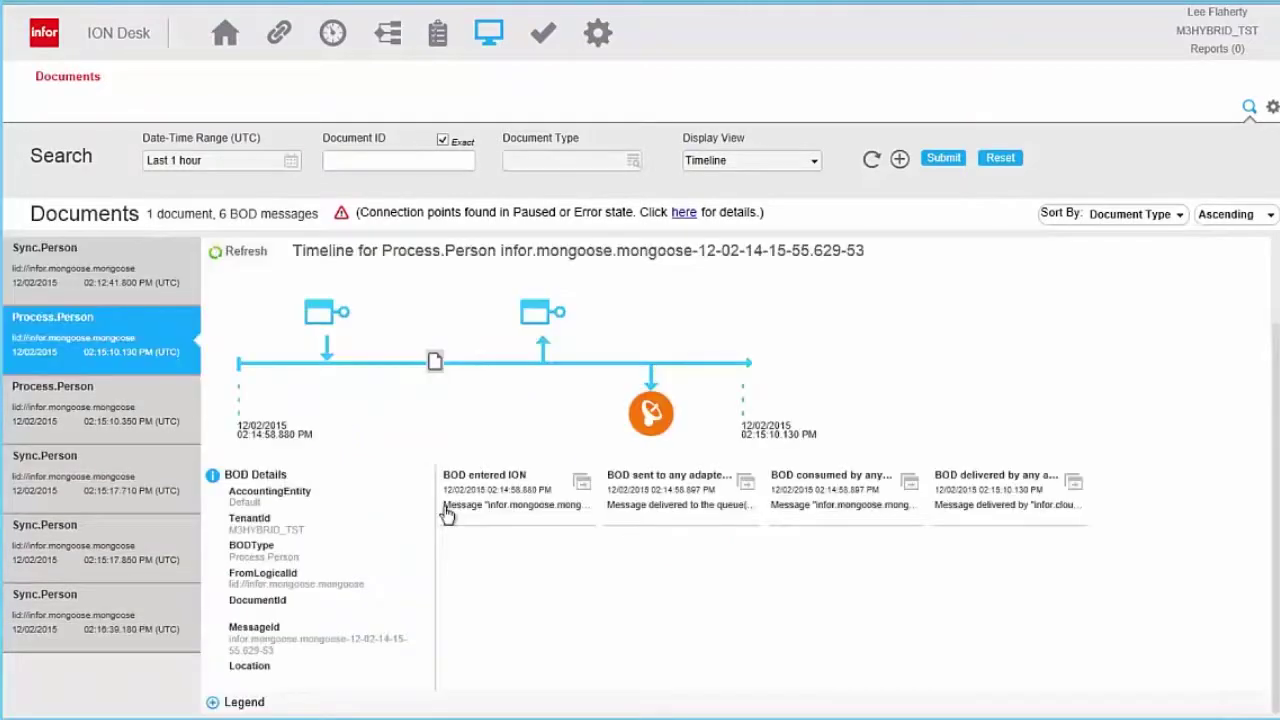
left_click(736, 514)
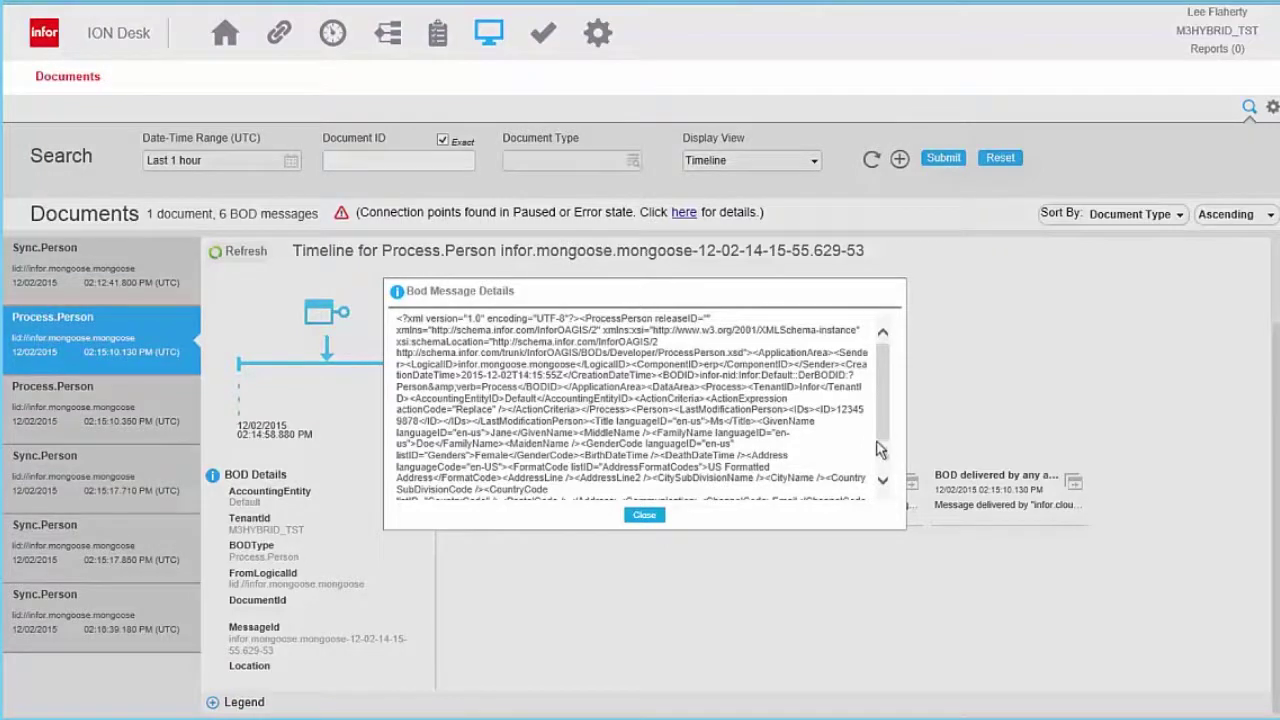
left_click_drag(885, 443, 800, 456)
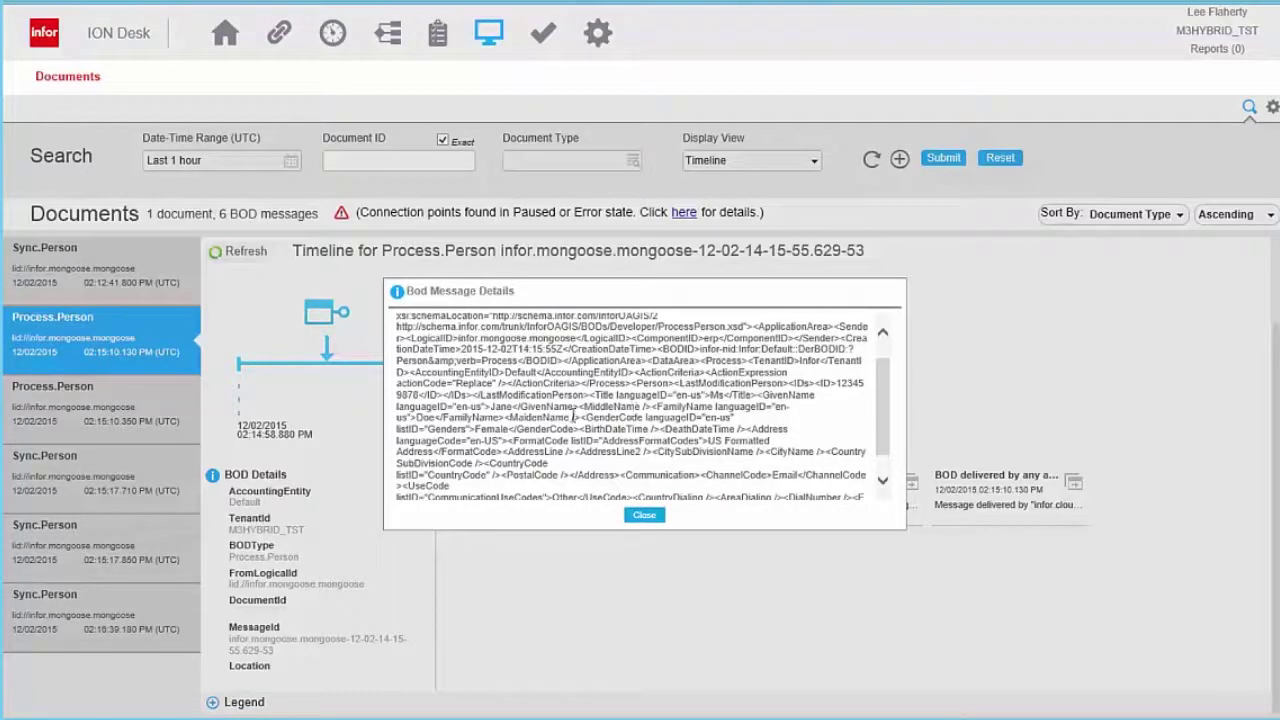
double_click(418, 417)
Swap the message XML for the Sync.Person timeline (02:12:13–02:12:41 PM) with legend expanded.
left_click(645, 518)
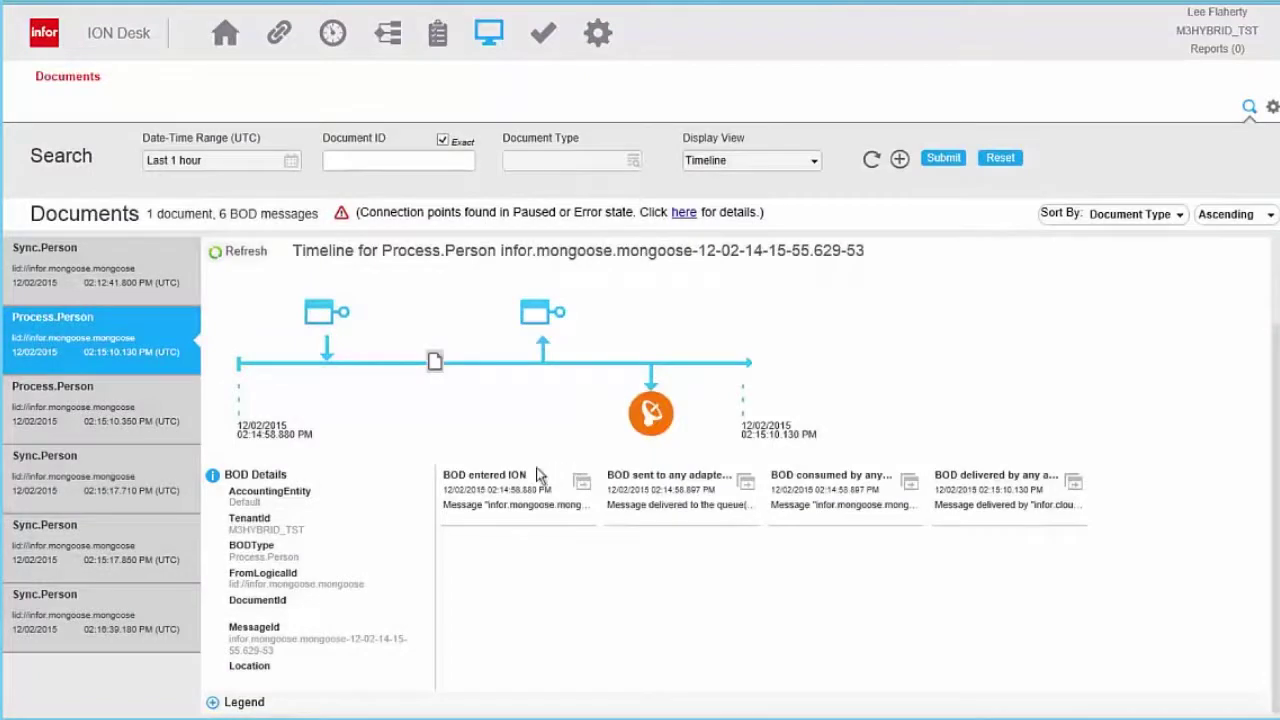
left_click(153, 286)
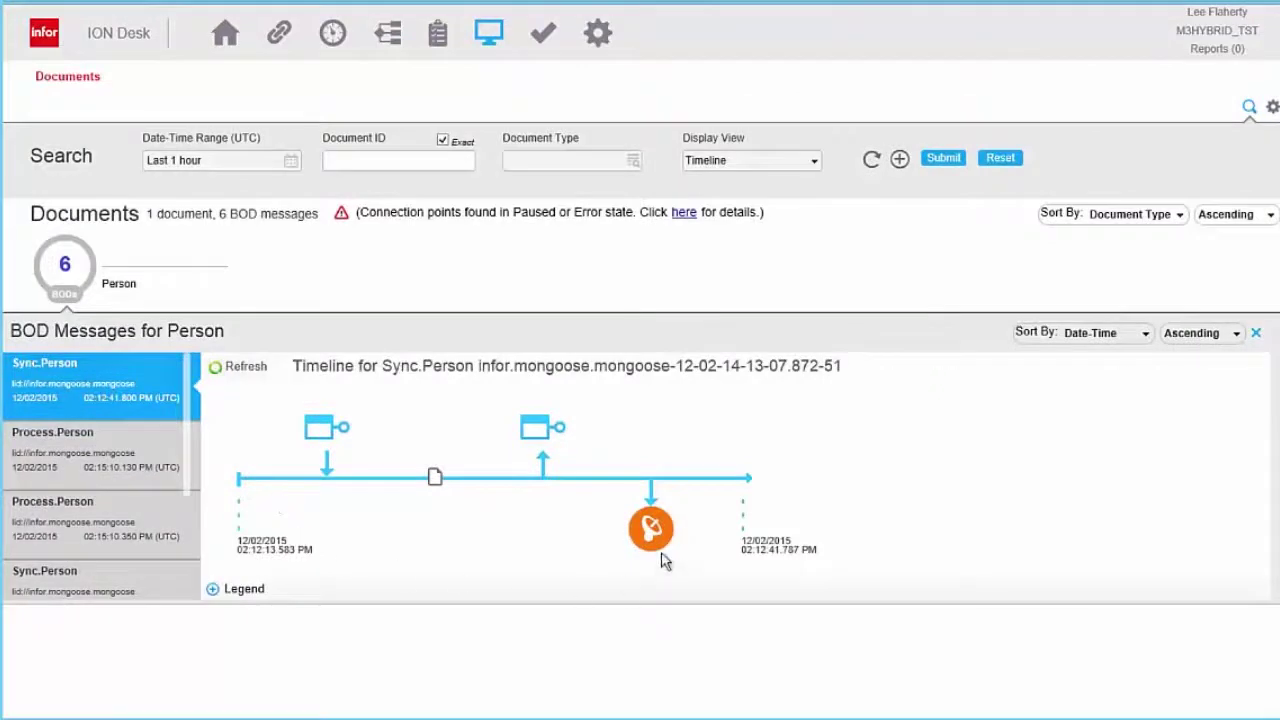
mouse_move(655, 550)
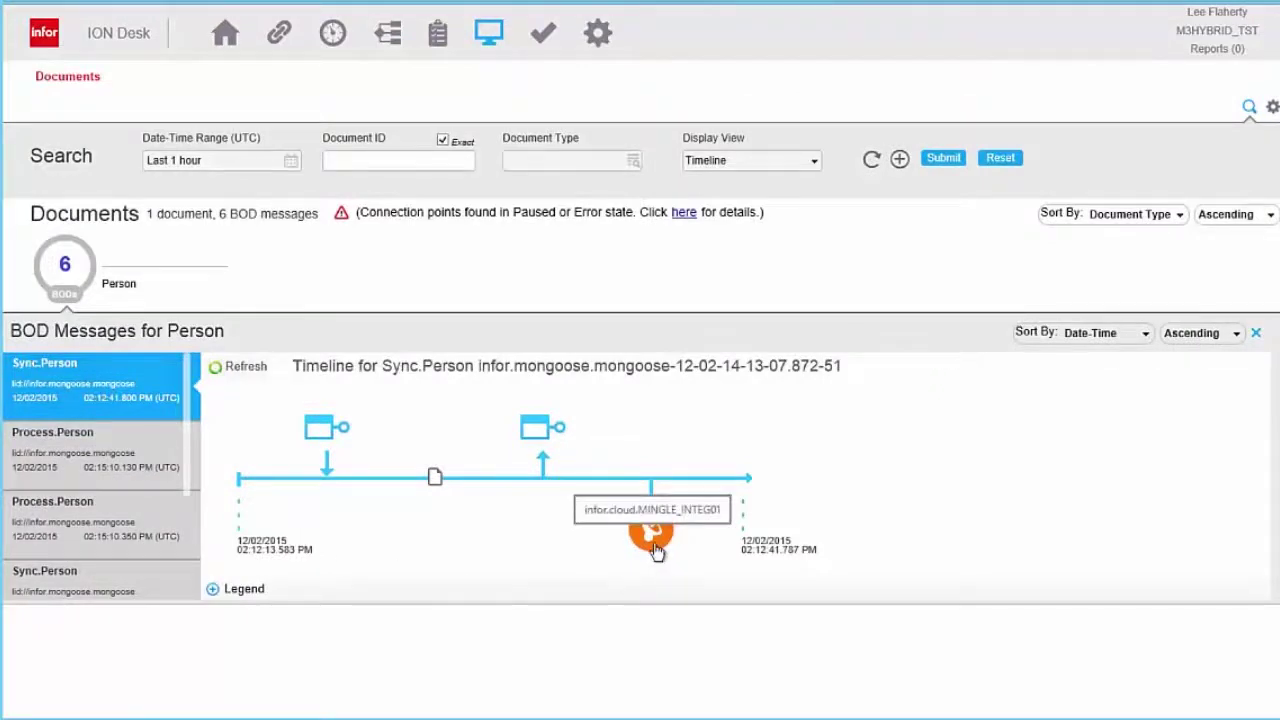
left_click(246, 592)
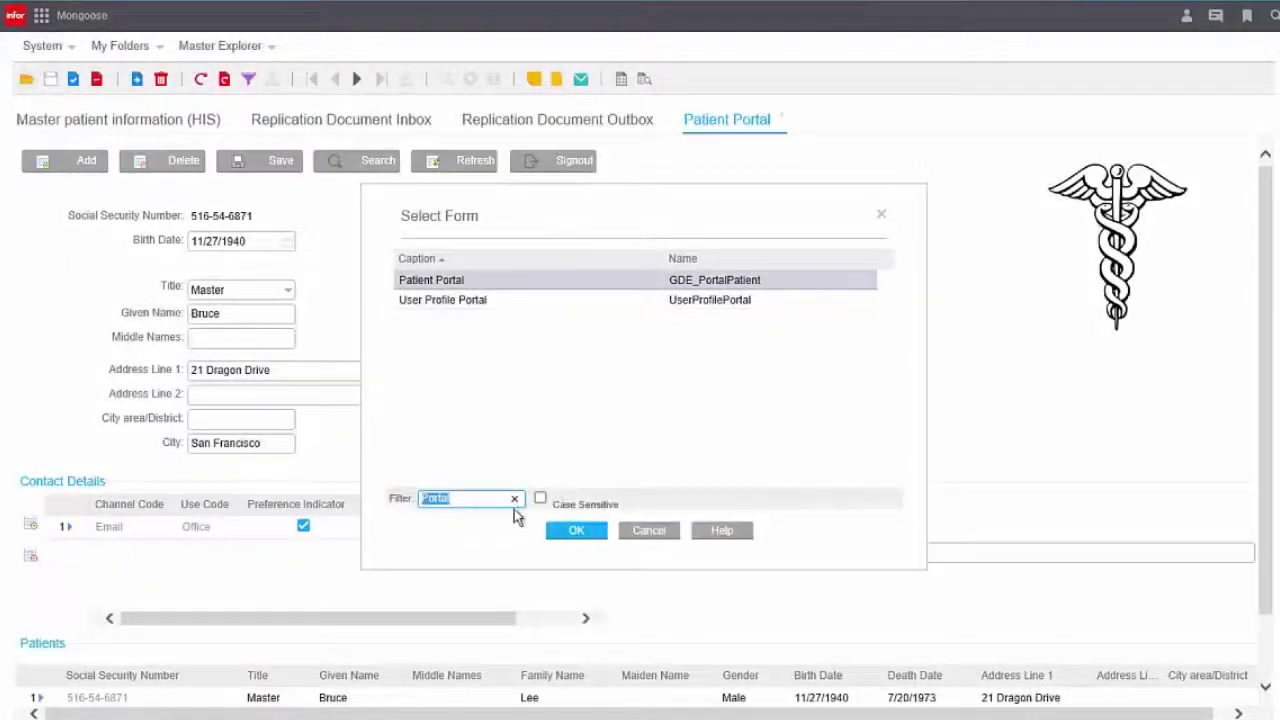
Filter Select Form on 'Replication Doc' and open the Replication Documents form.
type("Repl")
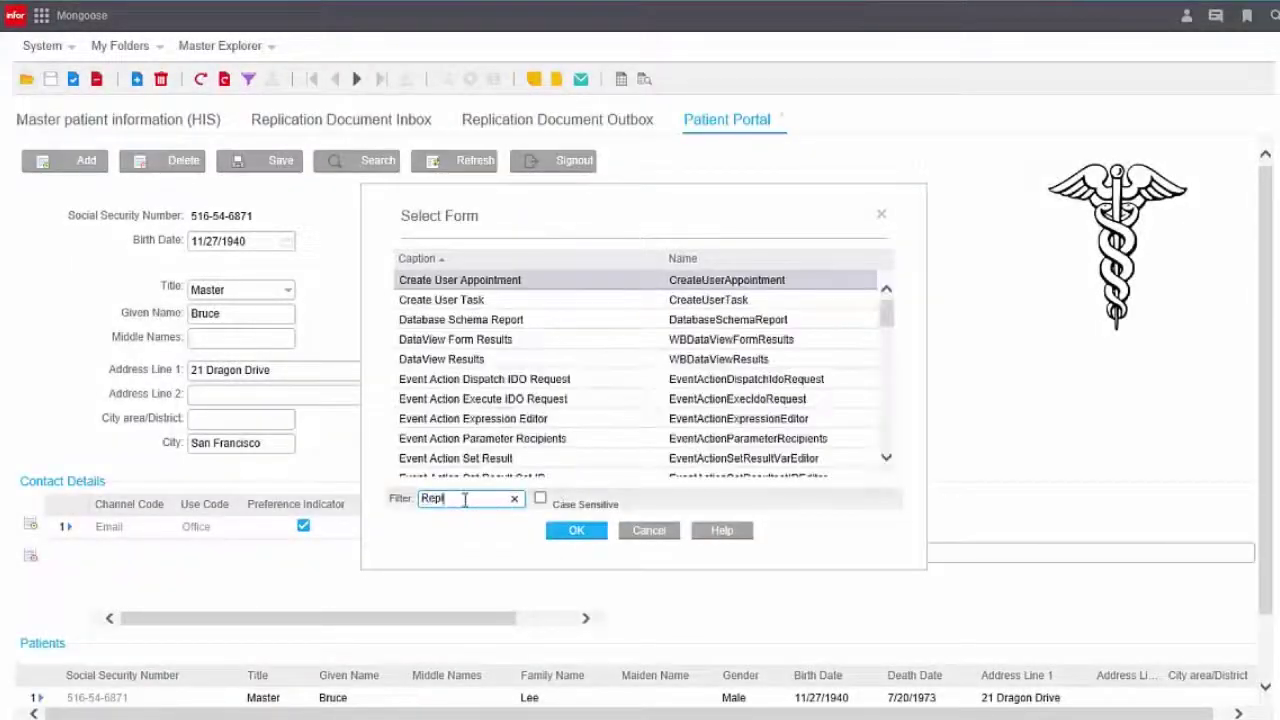
type("ication Doc")
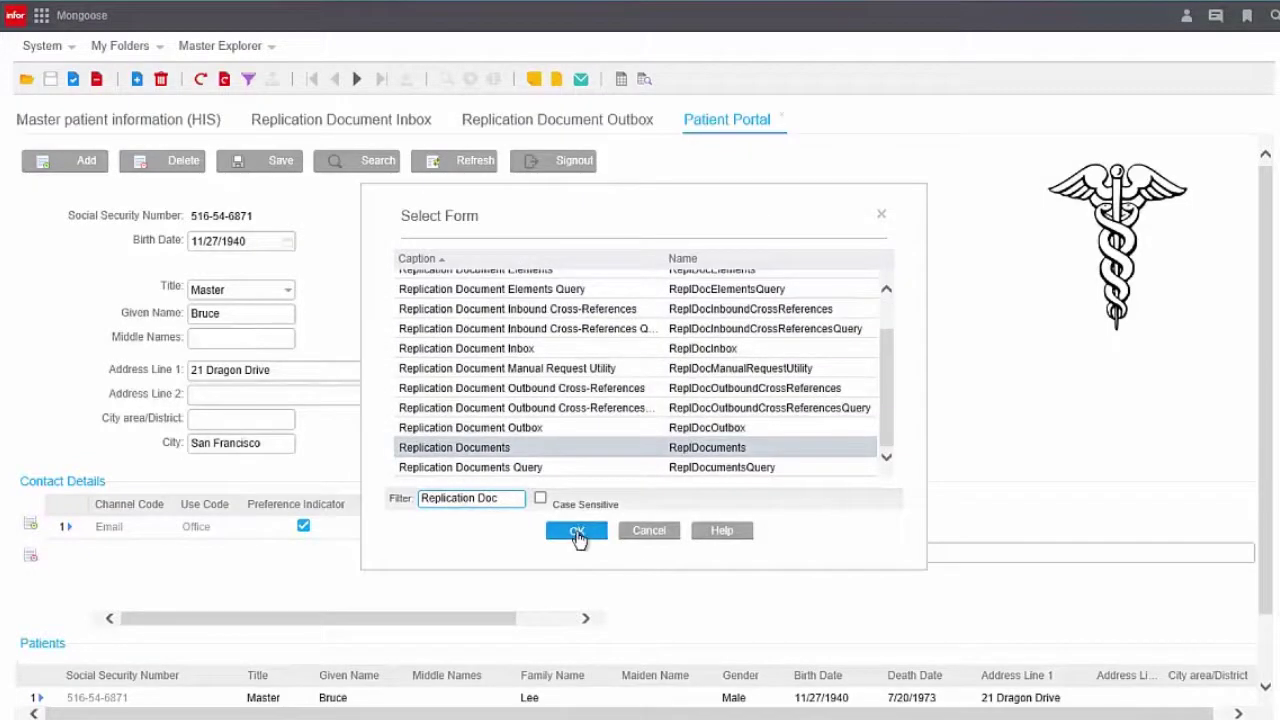
left_click(577, 533)
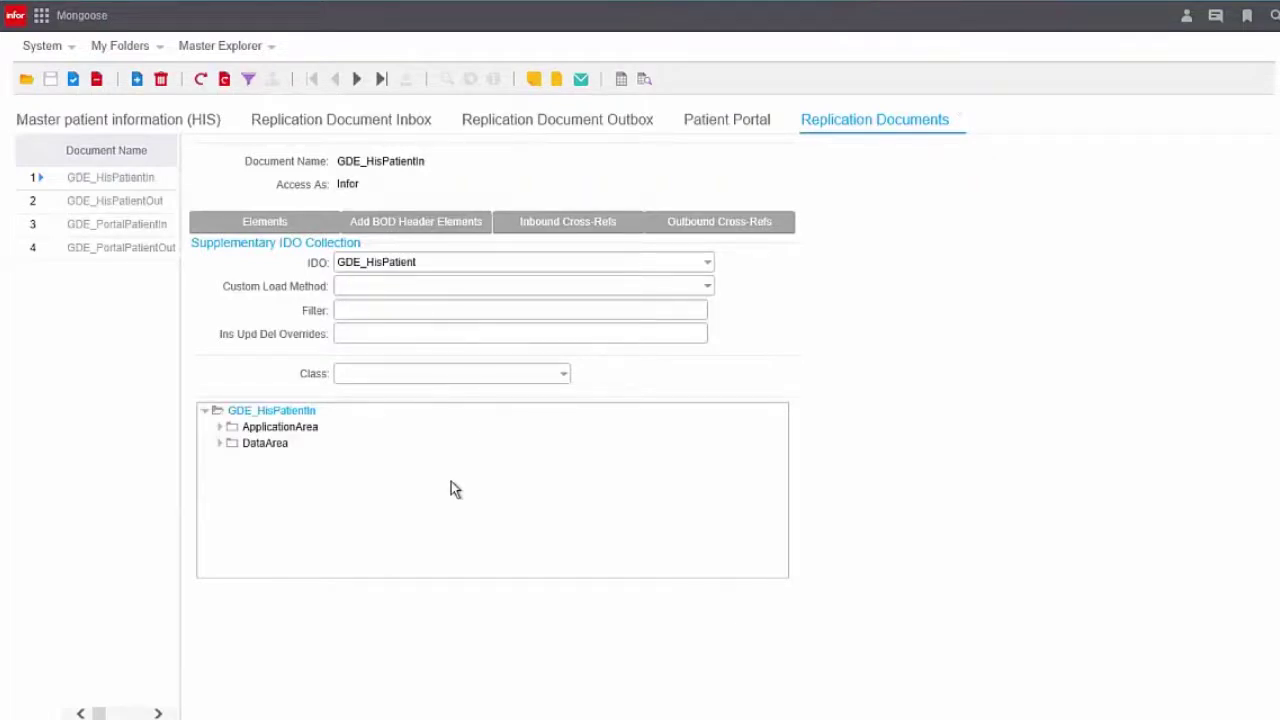
List GDE_PortalPatientOut's elements and inspect the GivenName and MiddleName property mappings.
left_click(130, 253)
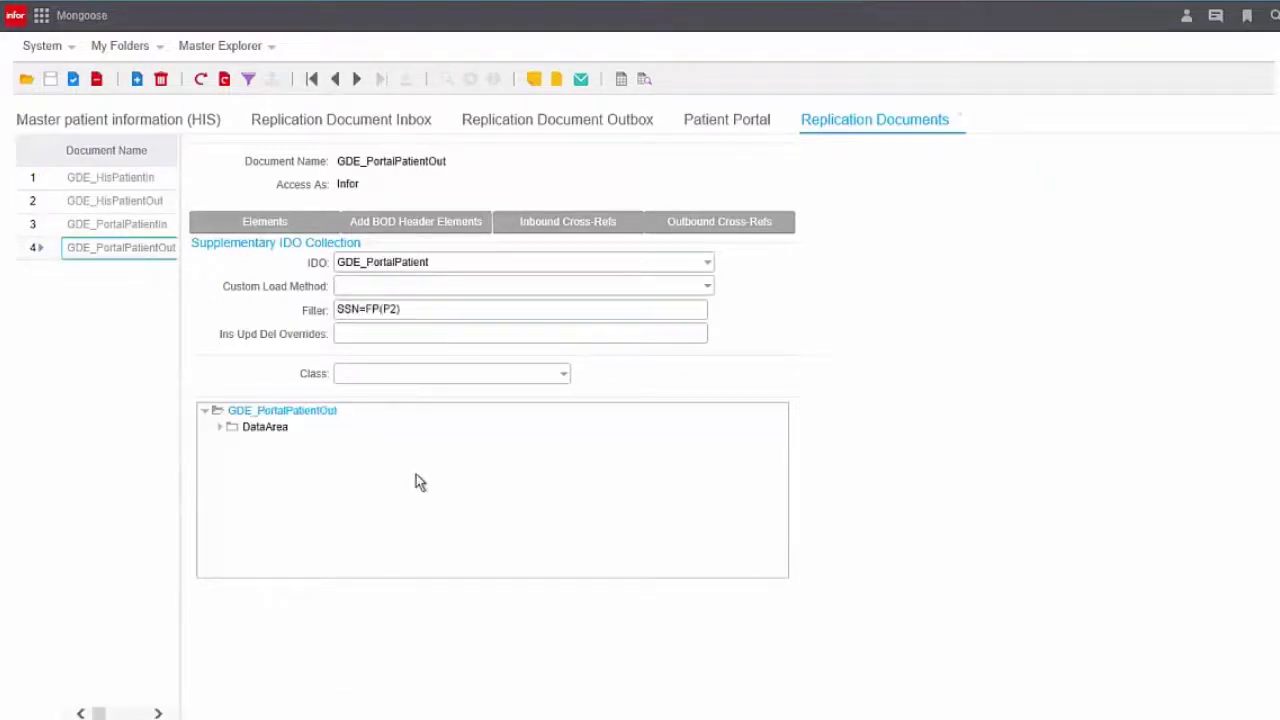
left_click(305, 230)
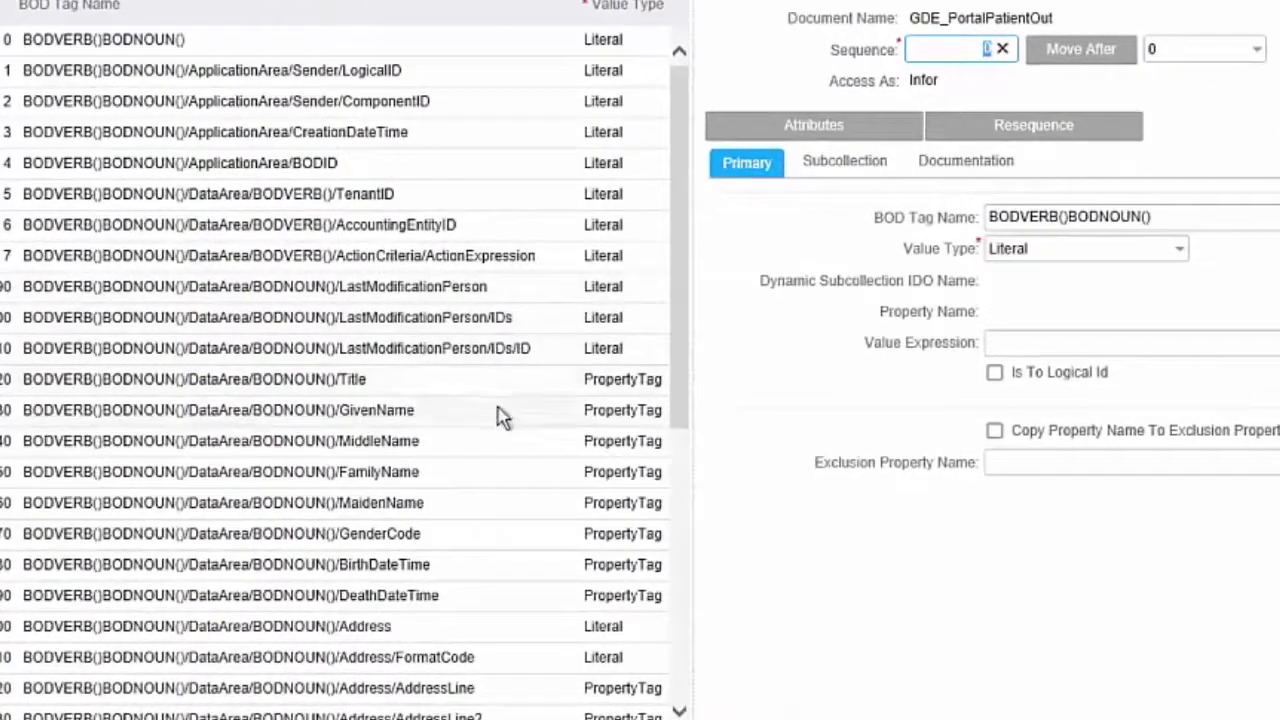
left_click(500, 417)
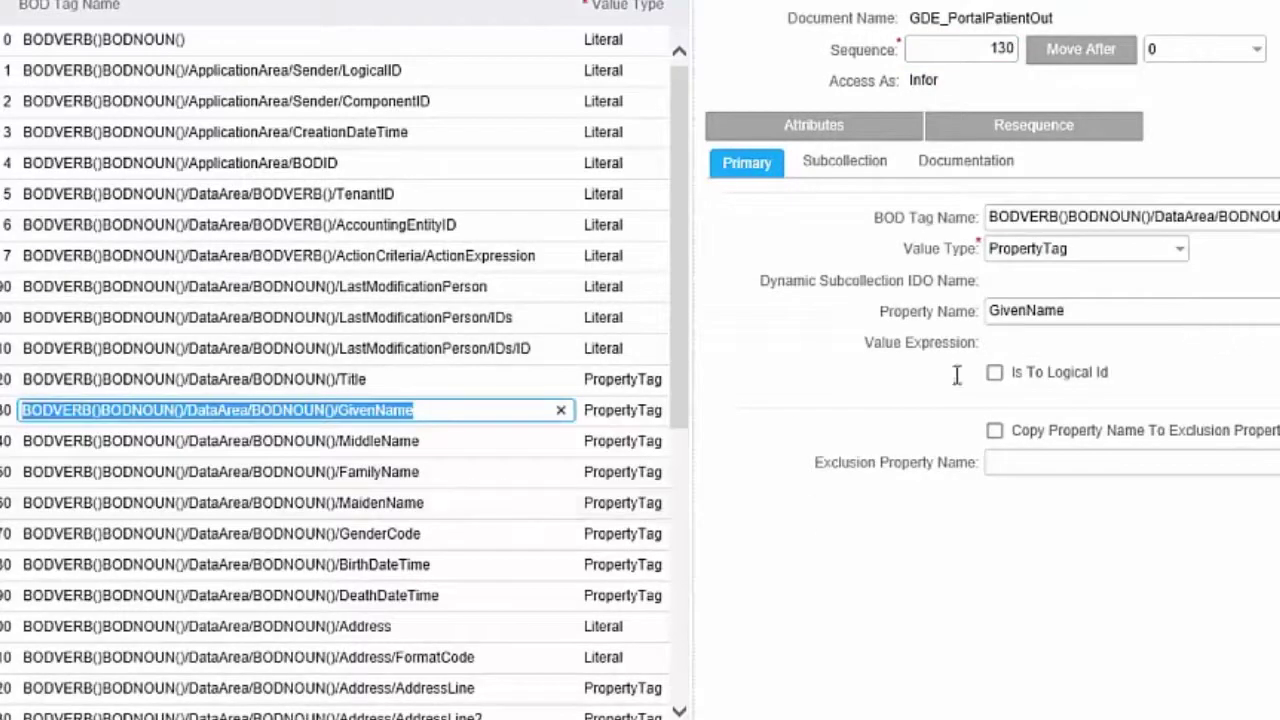
left_click(485, 448)
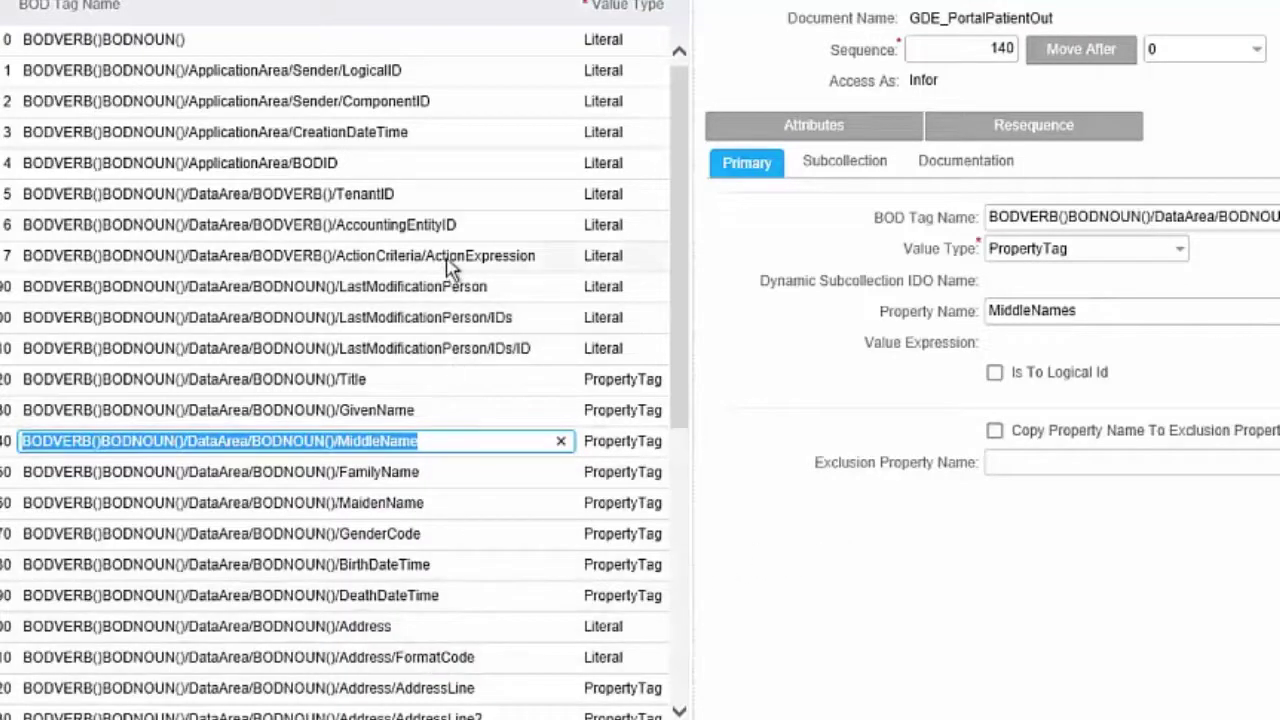
left_click(420, 418)
key("Tab")
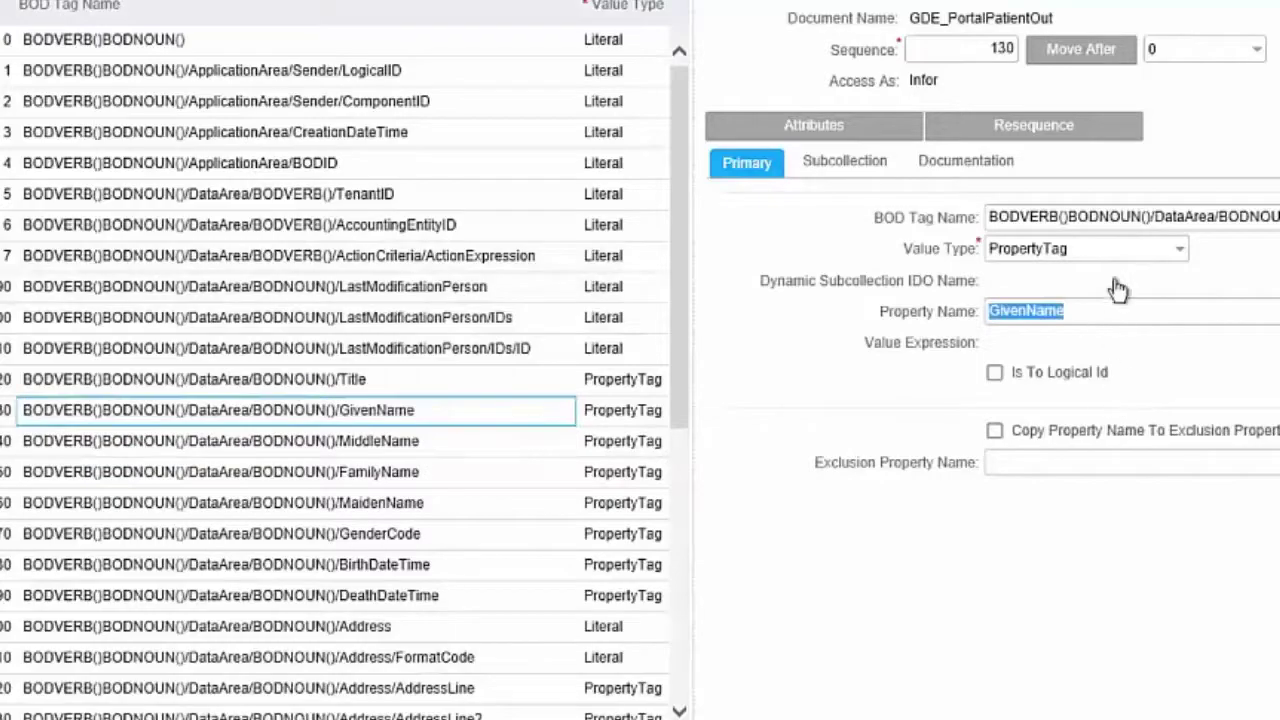
left_click(1109, 248)
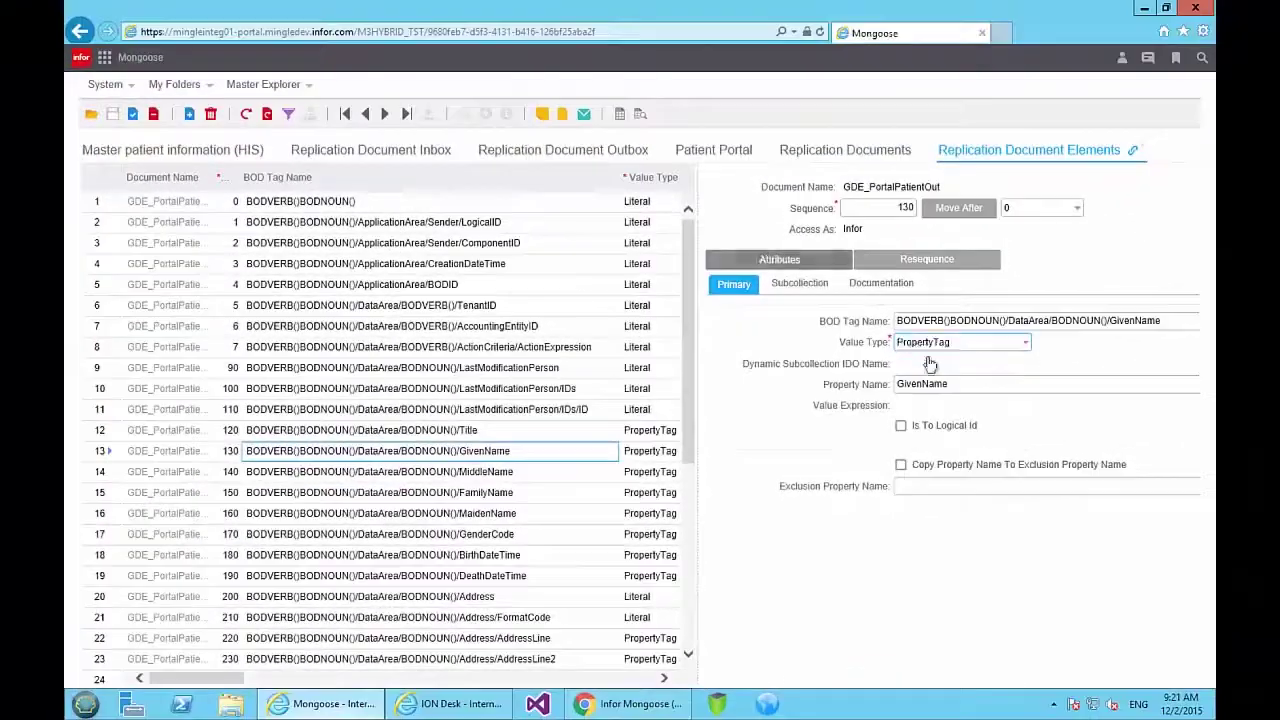
Check GivenName's en-us languageID attribute, then view outbox message 188's Person XML.
left_click(779, 259)
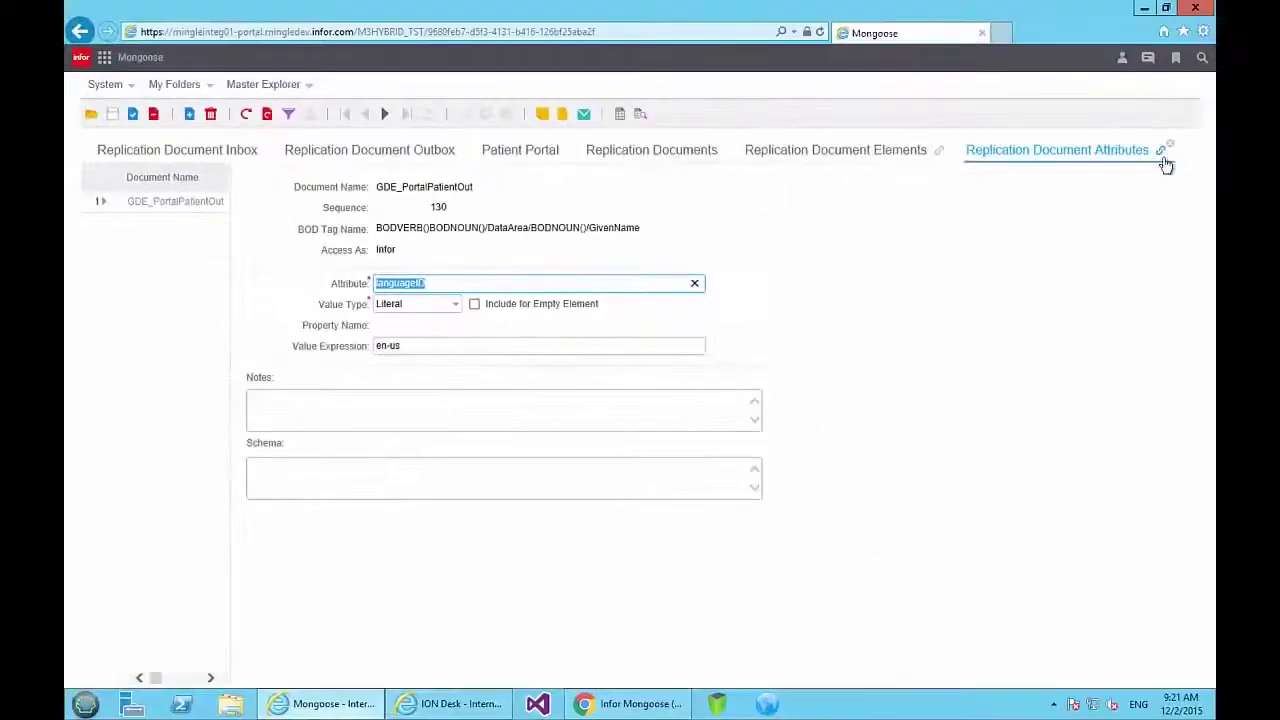
left_click(1168, 146)
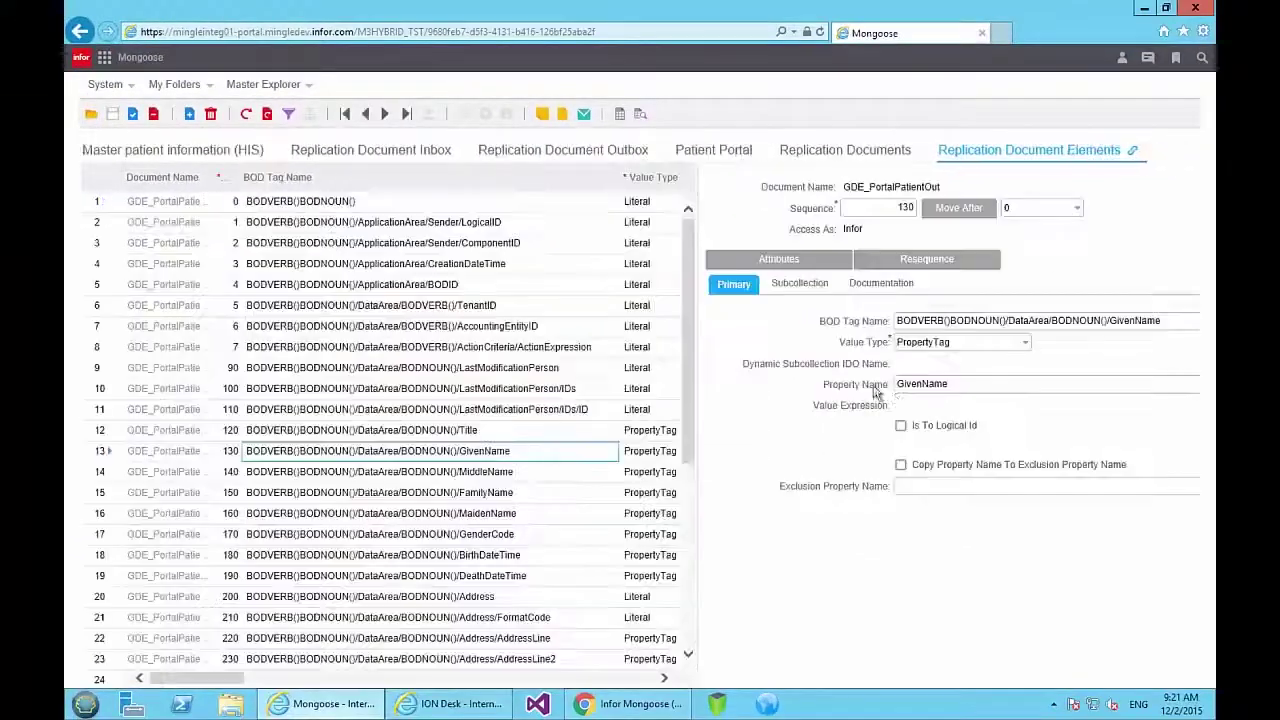
left_click(597, 158)
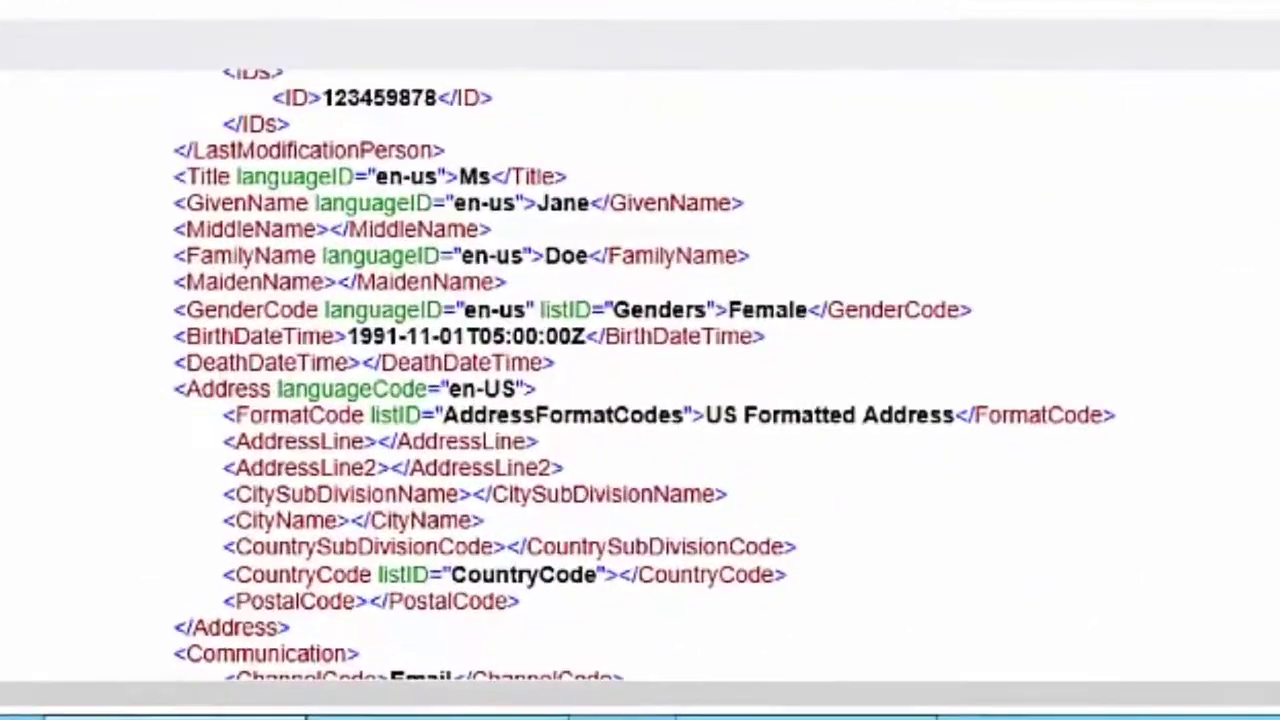
scroll(1005, 522, "up", 3)
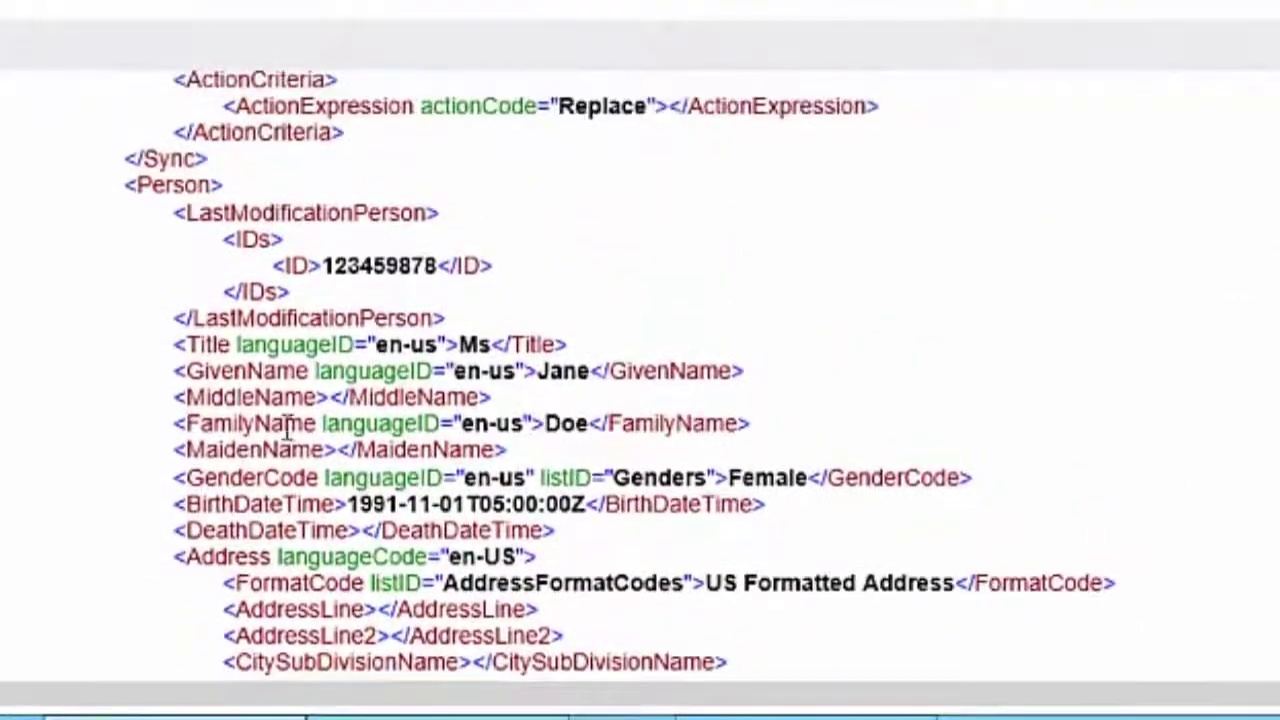